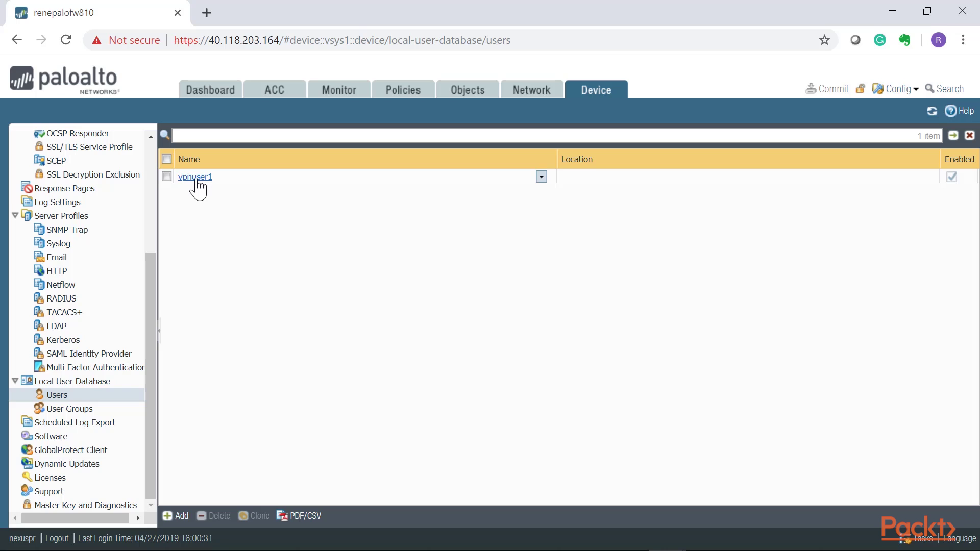
Step: View the local user groups, and start a new authentication profile named GlobalProtect-AuthProfile
{"action": "left_click", "coordinate": [76, 408]}
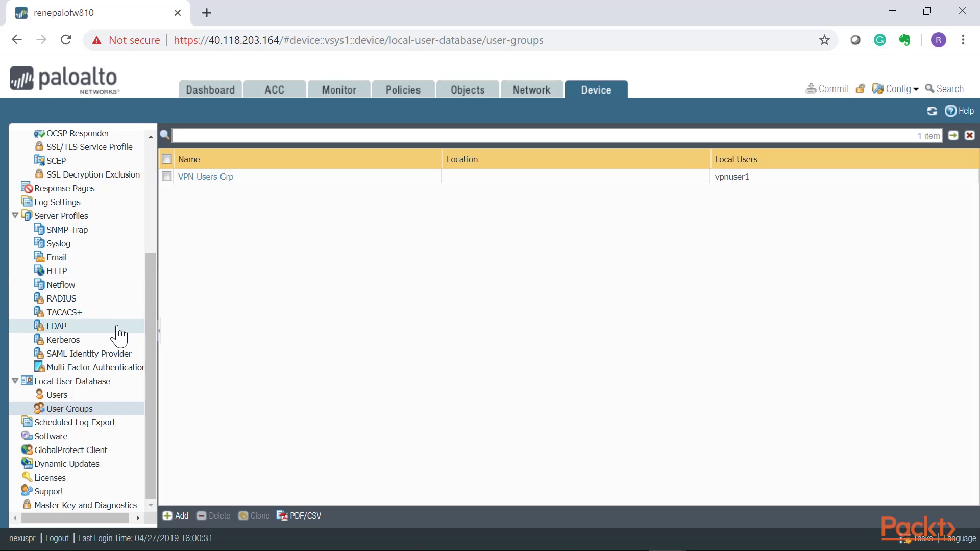
{"action": "scroll", "coordinate": [134, 339], "scroll_direction": "up", "scroll_amount": 3}
{"action": "scroll", "coordinate": [134, 340], "scroll_direction": "up", "scroll_amount": 3}
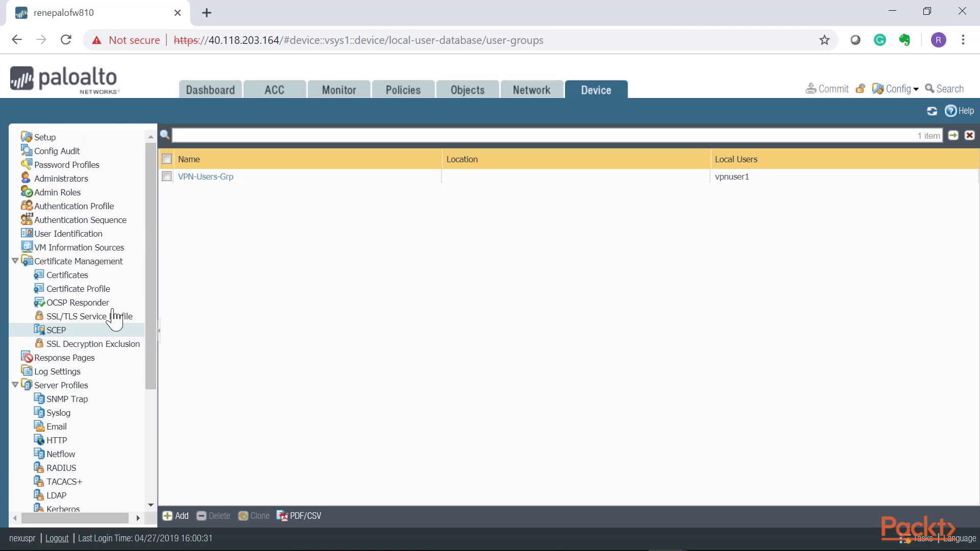
{"action": "left_click", "coordinate": [74, 206]}
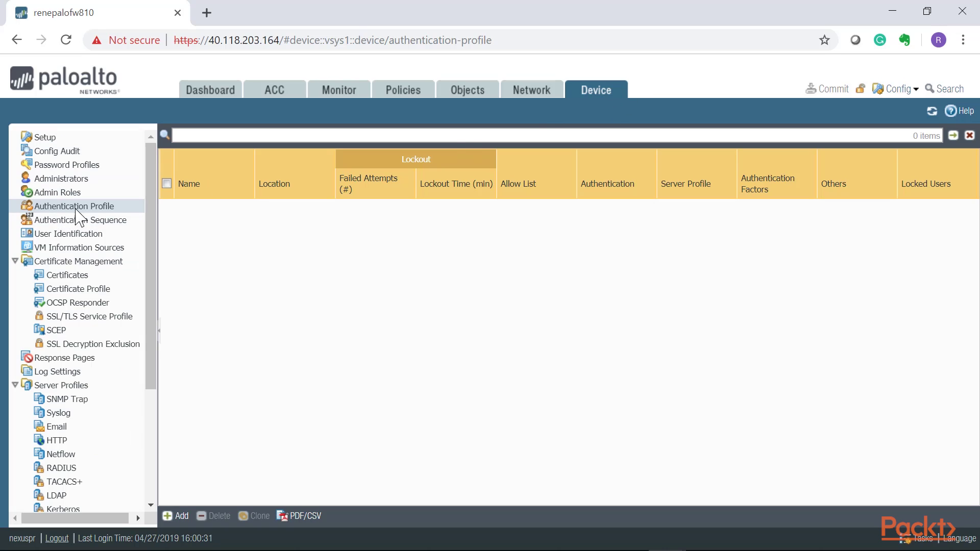
{"action": "left_click", "coordinate": [176, 516]}
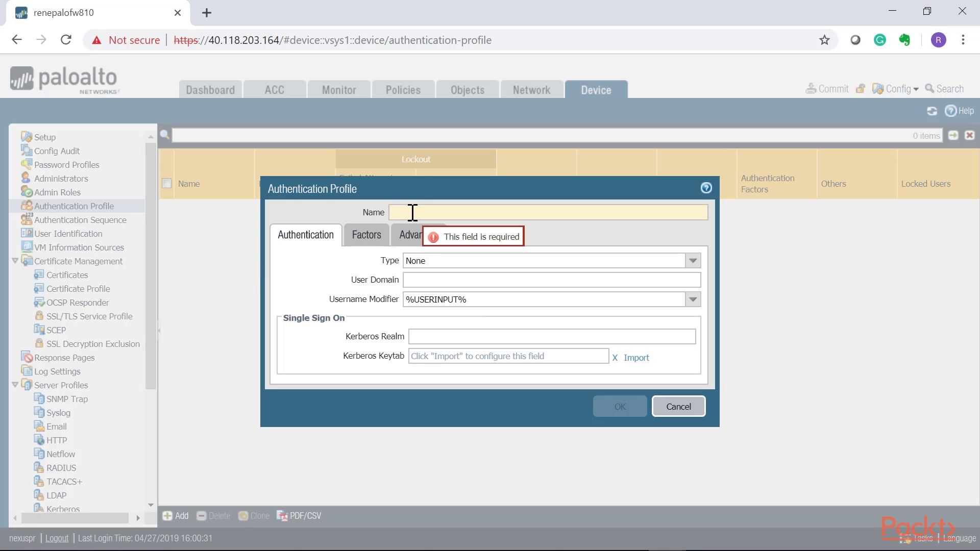
{"action": "left_click_drag", "start_coordinate": [403, 186], "coordinate": [339, 190]}
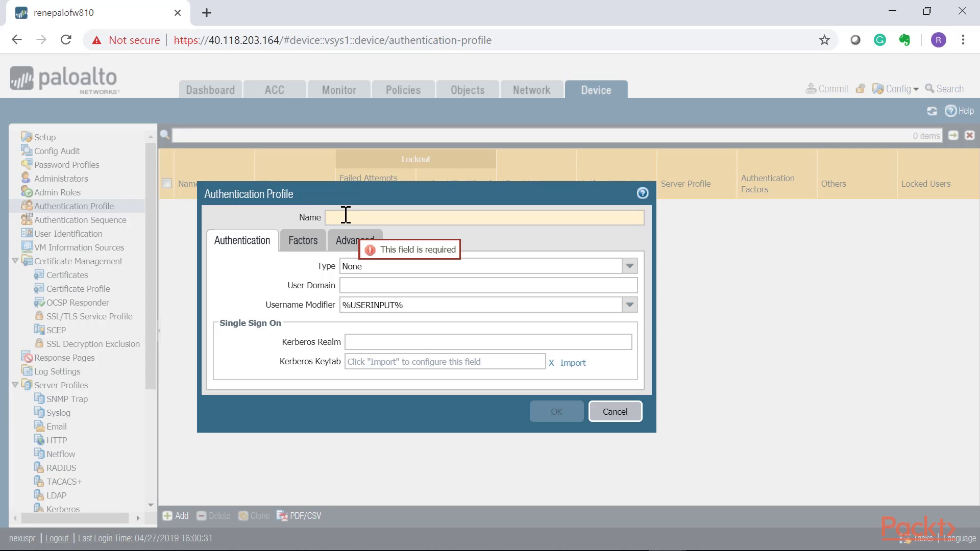
{"action": "type", "text": "GlobalProtect-AuthProfile"}
{"action": "left_click_drag", "start_coordinate": [453, 219], "coordinate": [293, 225]}
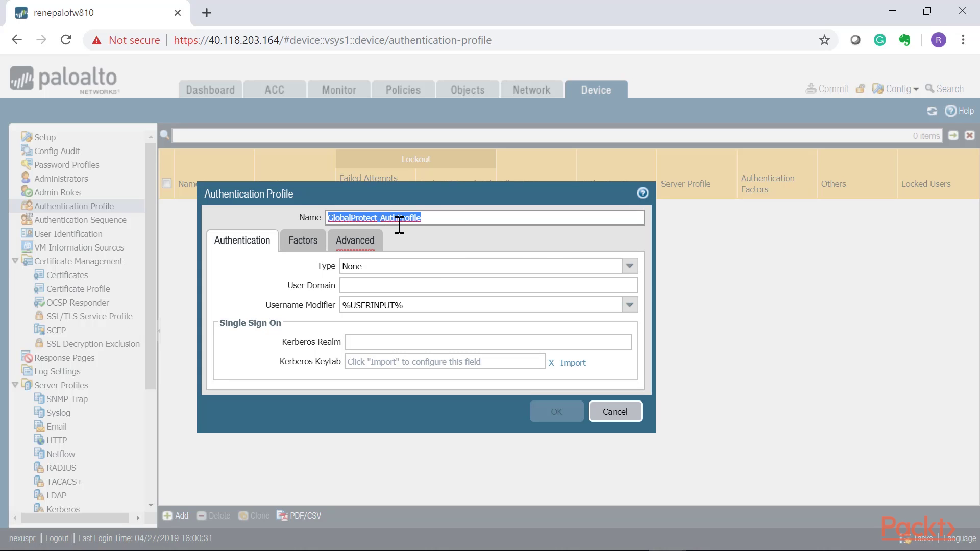
Step: Set the authentication profile's type to Local Database, leaving the user domain empty and the username modifier at %USERINPUT%
{"action": "left_click", "coordinate": [630, 266]}
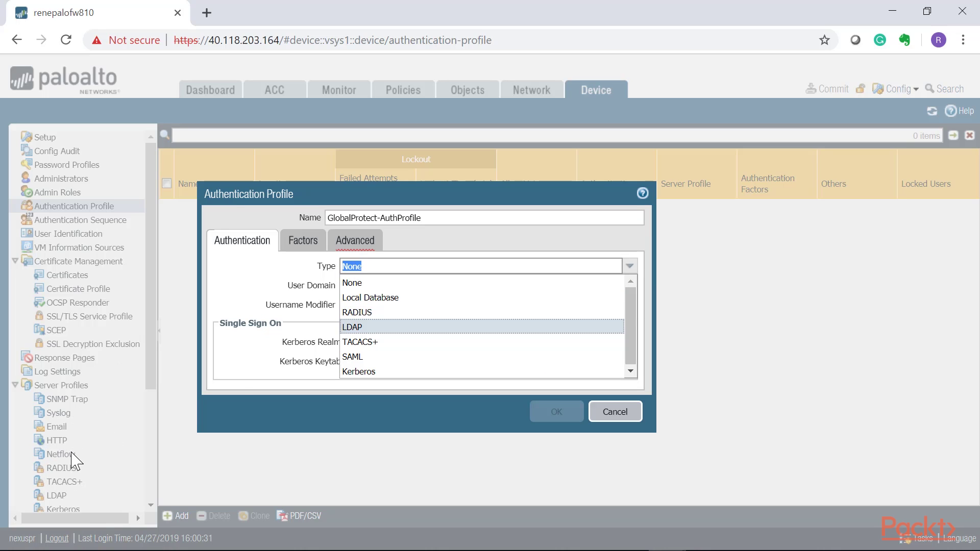
{"action": "left_click", "coordinate": [367, 301]}
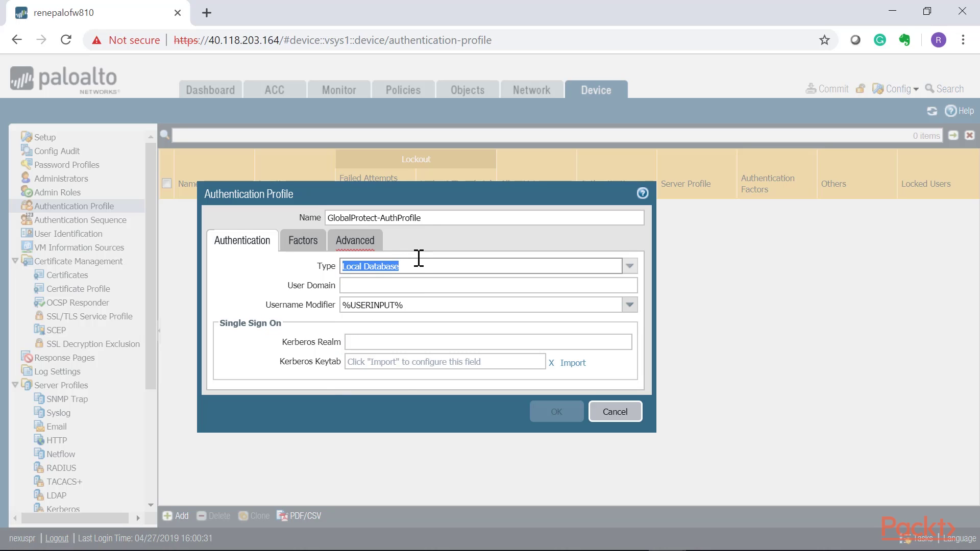
{"action": "left_click", "coordinate": [380, 288]}
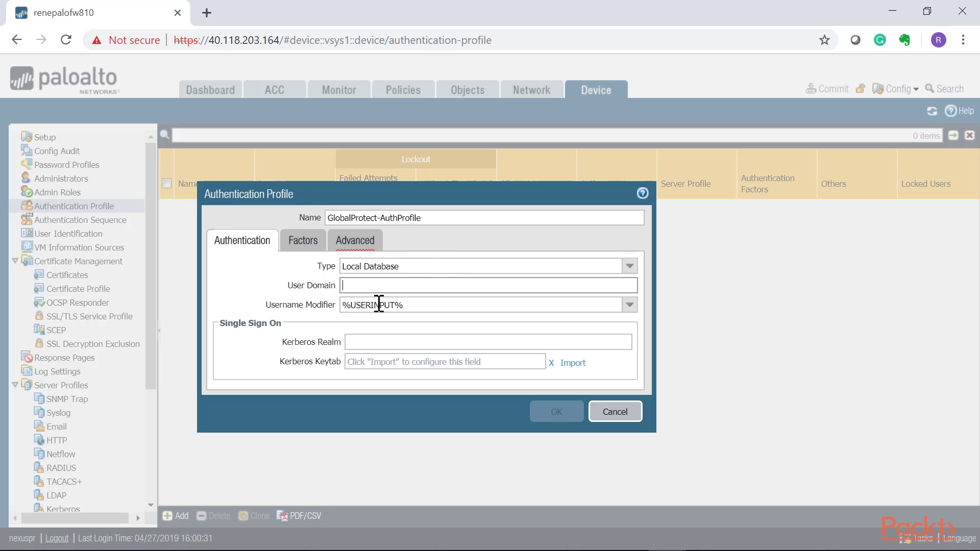
{"action": "left_click", "coordinate": [408, 305]}
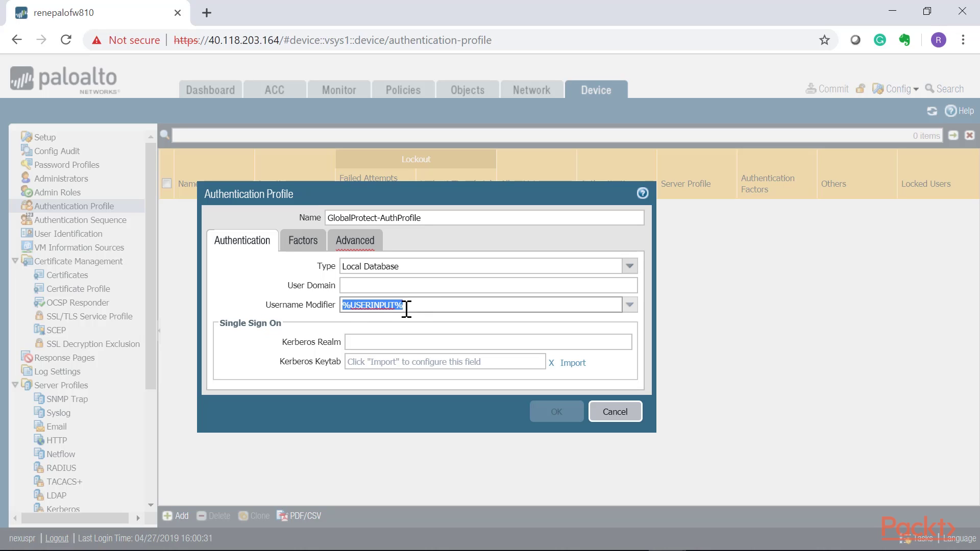
Step: Add VPN-Users-Grp to the authentication profile's allow list and save the profile
{"action": "left_click", "coordinate": [357, 241]}
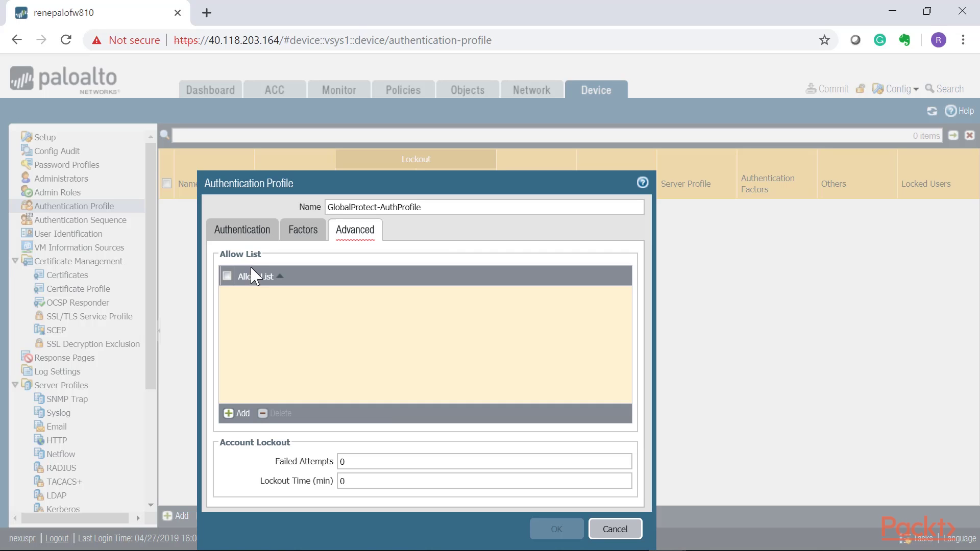
{"action": "left_click", "coordinate": [239, 415]}
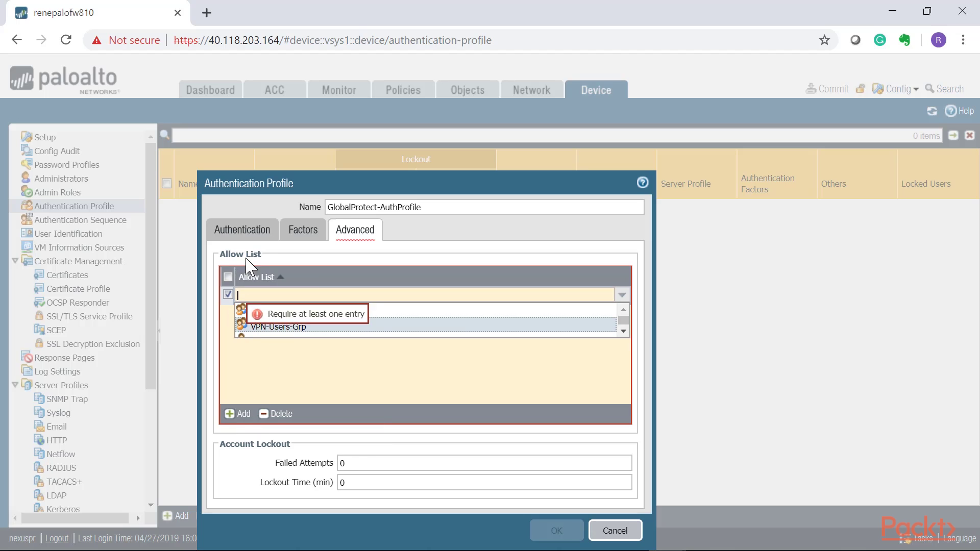
{"action": "left_click", "coordinate": [268, 327]}
{"action": "left_click", "coordinate": [273, 330]}
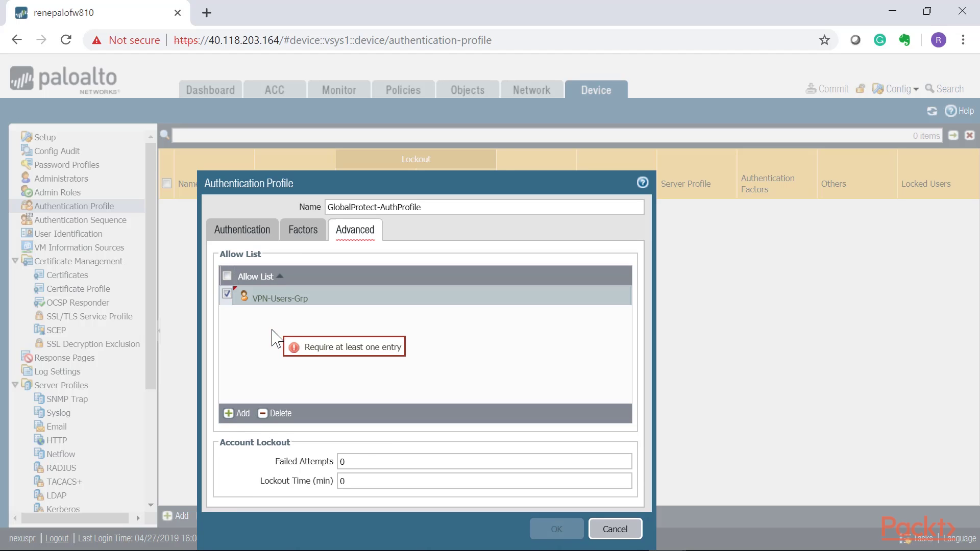
{"action": "left_click", "coordinate": [557, 529]}
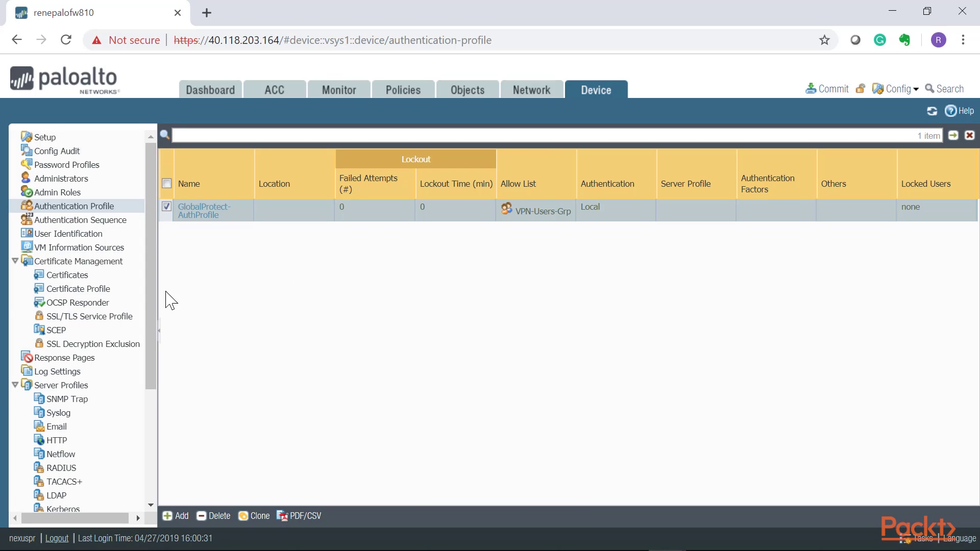
Step: Start generating a local device certificate named Global Protect VPN Cert with the common name remote.company.com
{"action": "left_click", "coordinate": [63, 279]}
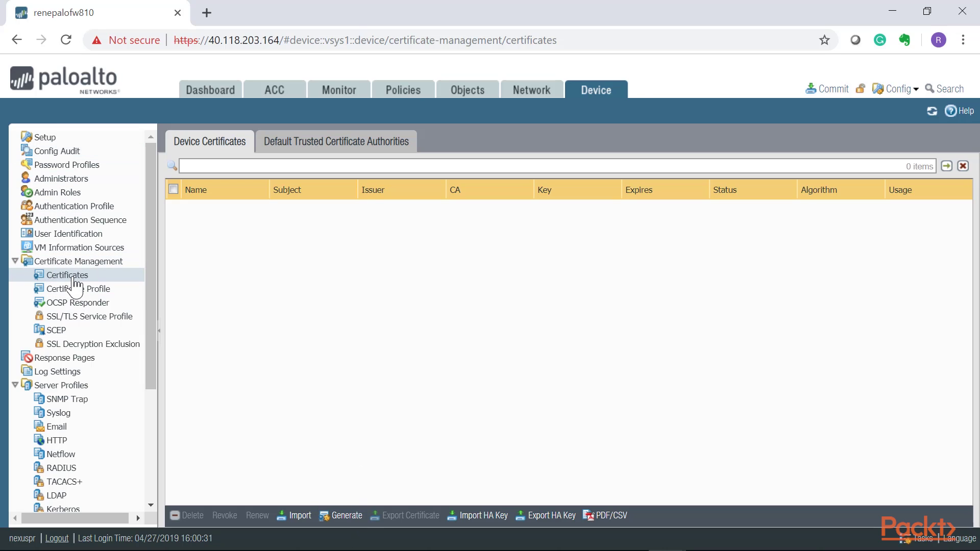
{"action": "left_click", "coordinate": [340, 516]}
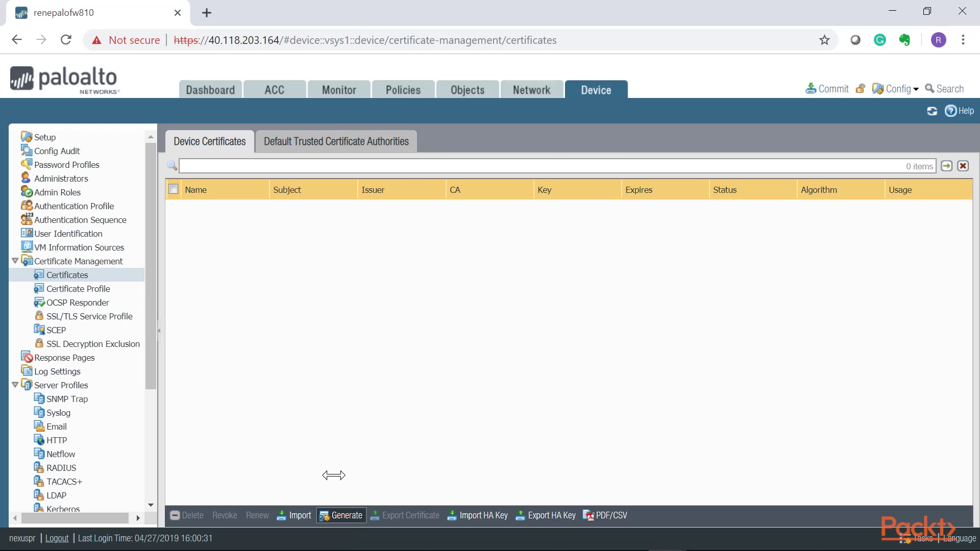
{"action": "left_click_drag", "start_coordinate": [467, 82], "coordinate": [308, 79]}
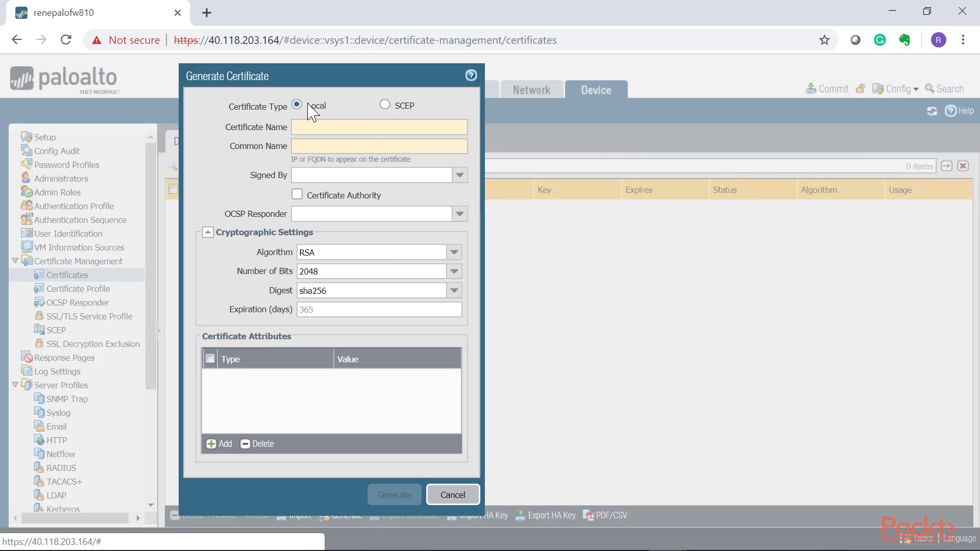
{"action": "left_click", "coordinate": [324, 127]}
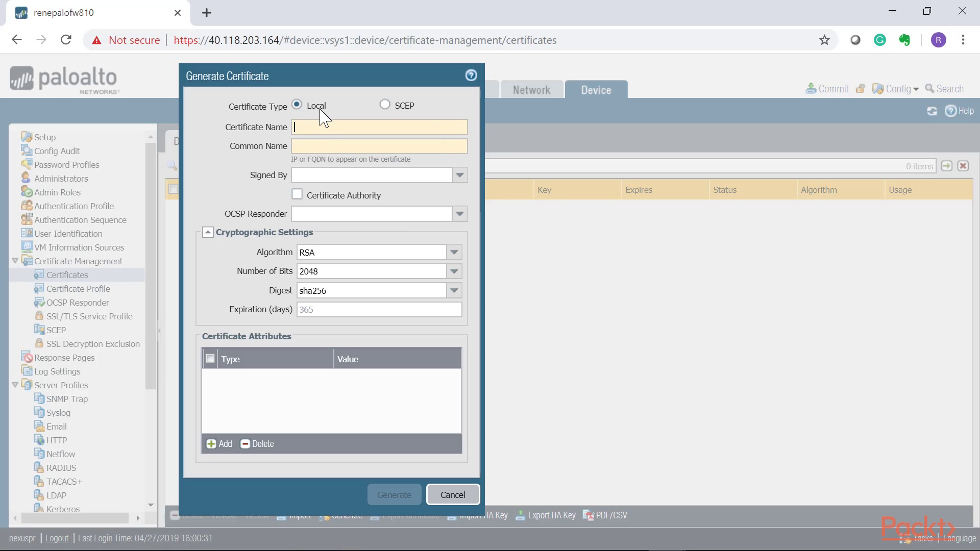
{"action": "type", "text": "global Protect VPN Cert"}
{"action": "left_click", "coordinate": [347, 146]}
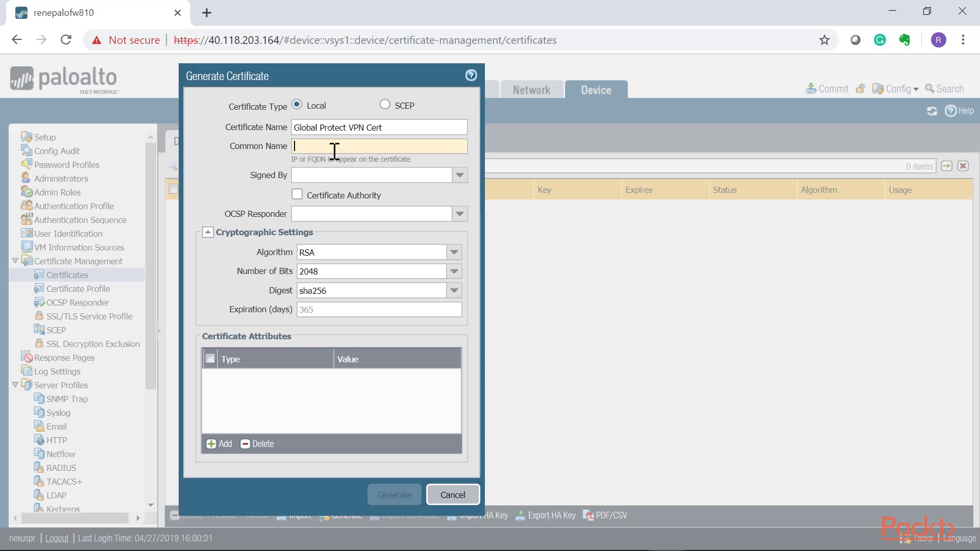
{"action": "type", "text": "remot"}
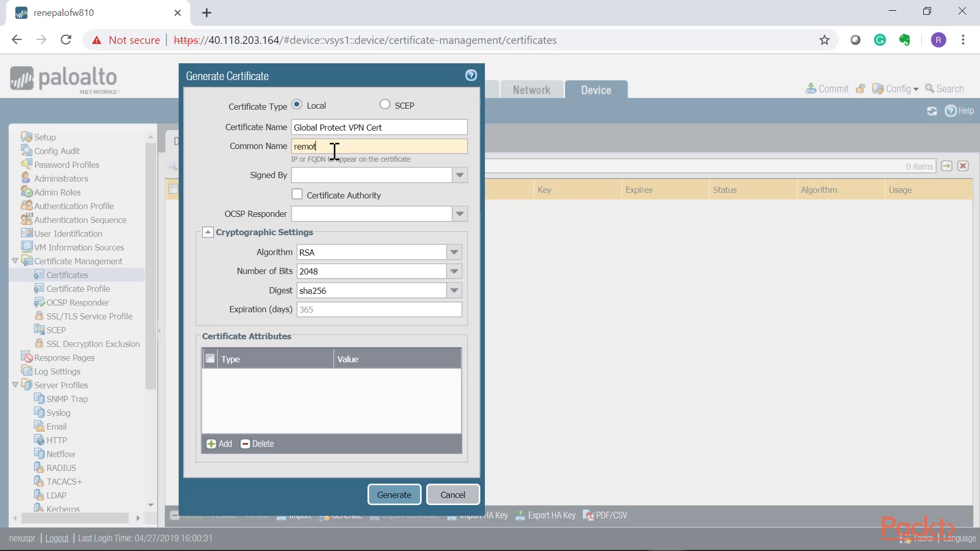
{"action": "type", "text": "e.company.com"}
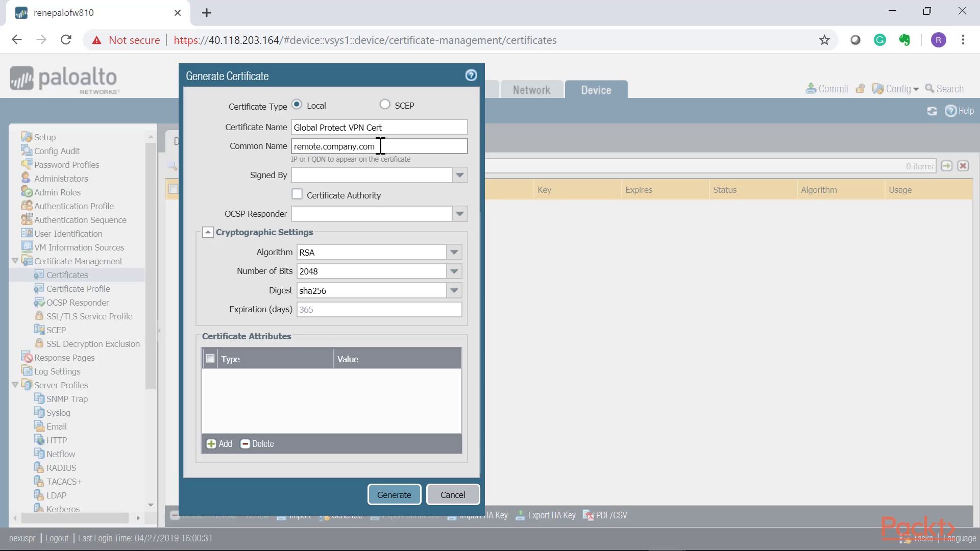
{"action": "left_click_drag", "start_coordinate": [381, 147], "coordinate": [271, 148]}
{"action": "left_click_drag", "start_coordinate": [359, 146], "coordinate": [302, 149]}
{"action": "left_click", "coordinate": [322, 148]}
{"action": "left_click_drag", "start_coordinate": [384, 147], "coordinate": [284, 160]}
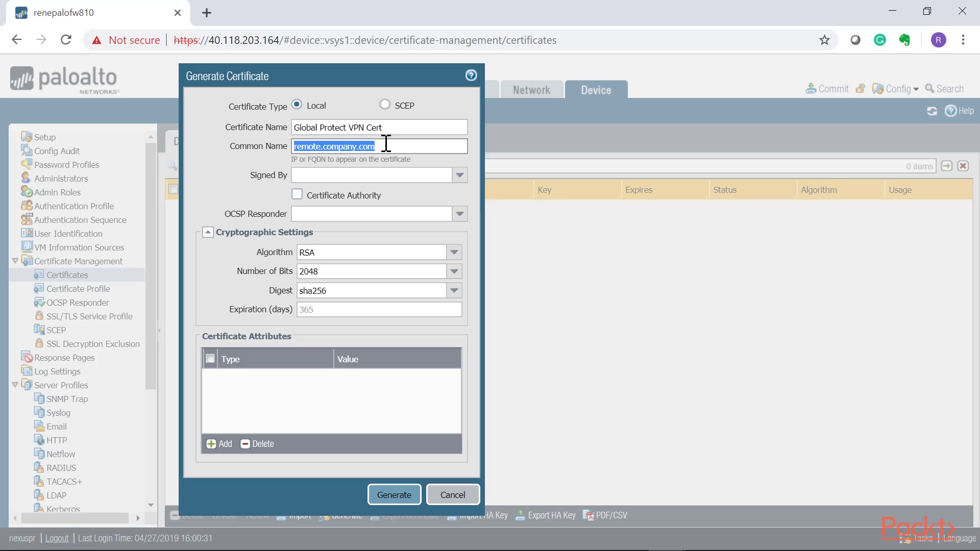
{"action": "left_click_drag", "start_coordinate": [386, 146], "coordinate": [275, 151]}
Step: Mark the certificate as a certificate authority, keep 2048 bits and the sha256 digest, and generate it
{"action": "left_click", "coordinate": [297, 195]}
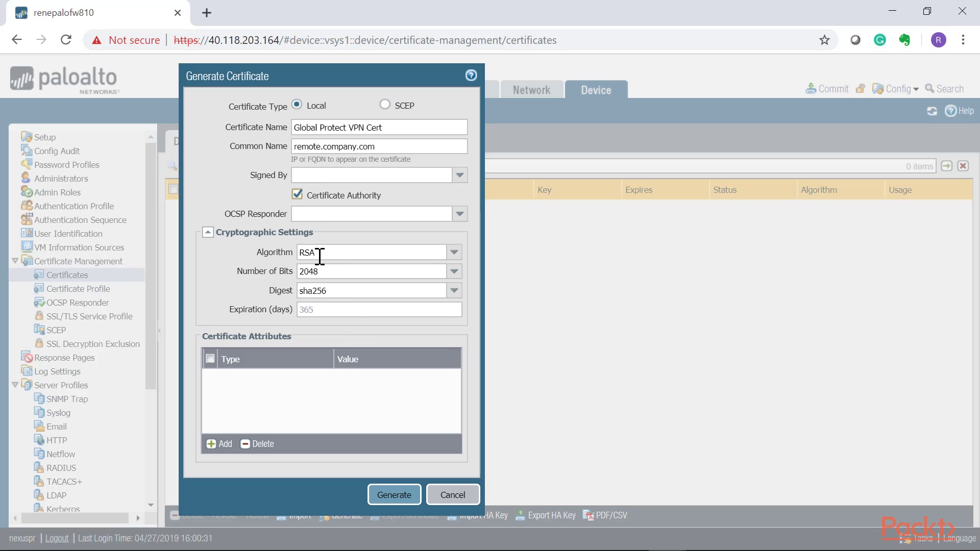
{"action": "left_click", "coordinate": [351, 275]}
{"action": "left_click", "coordinate": [454, 272]}
{"action": "left_click", "coordinate": [354, 310]}
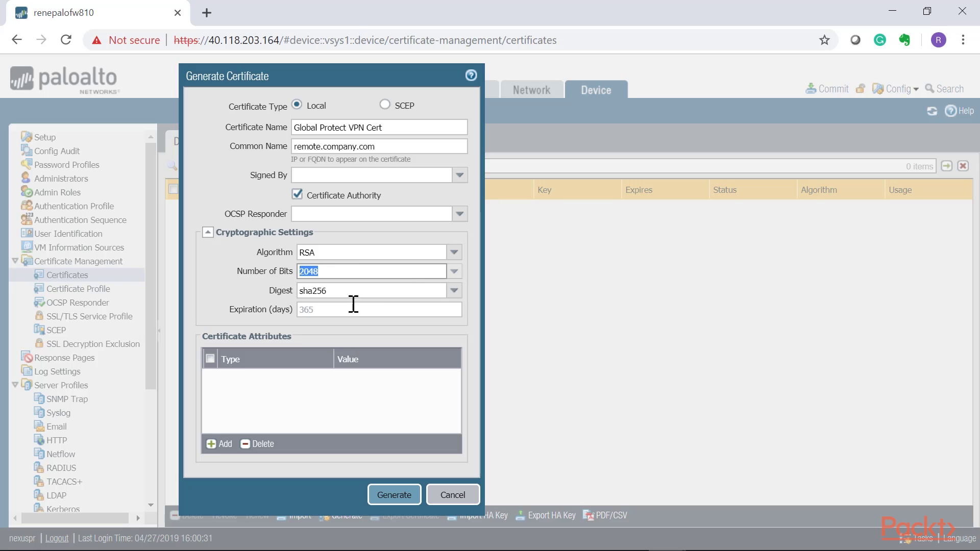
{"action": "left_click", "coordinate": [453, 291]}
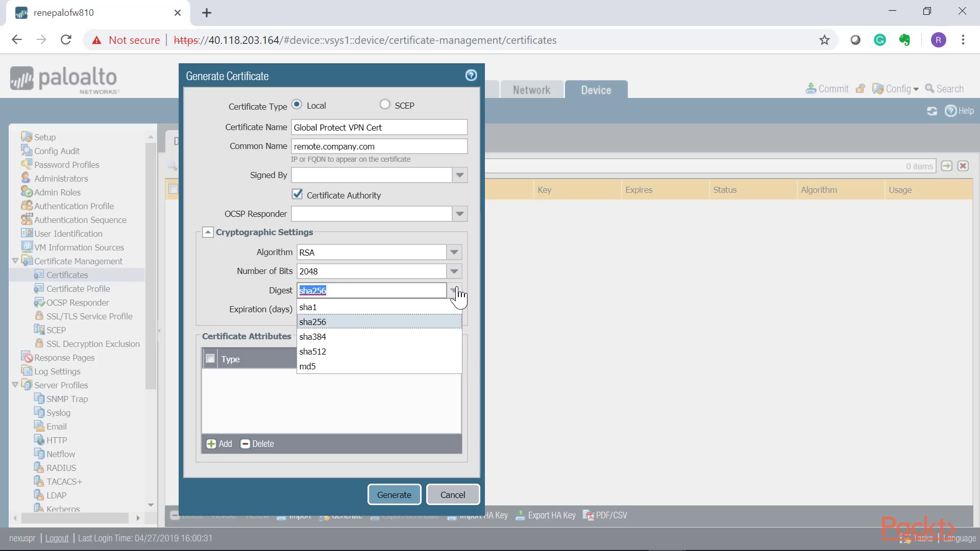
{"action": "left_click", "coordinate": [453, 292]}
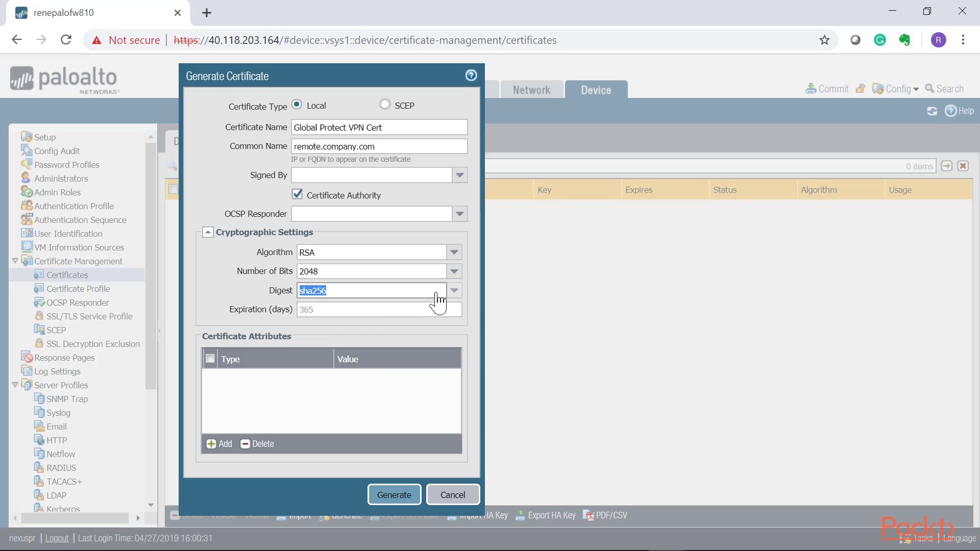
{"action": "left_click", "coordinate": [395, 496]}
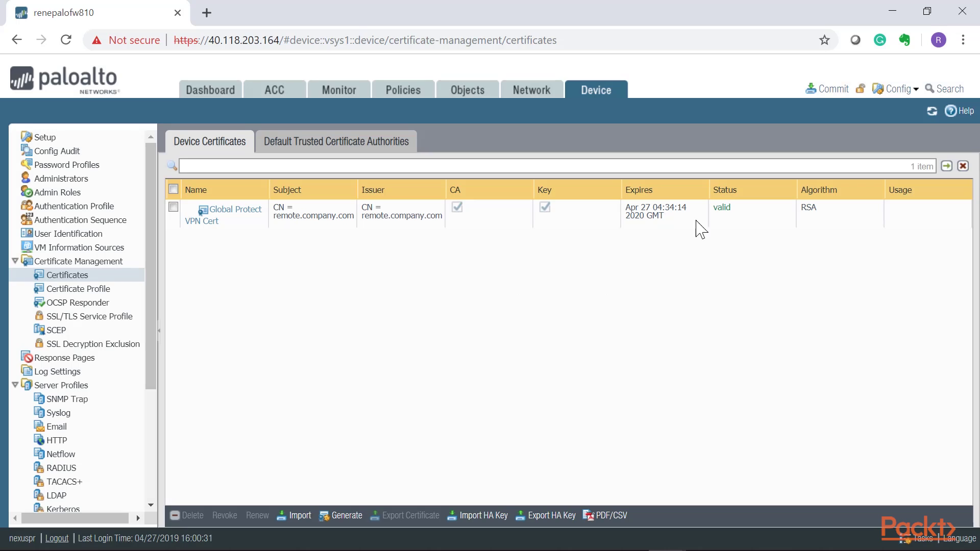
{"action": "left_click", "coordinate": [731, 214]}
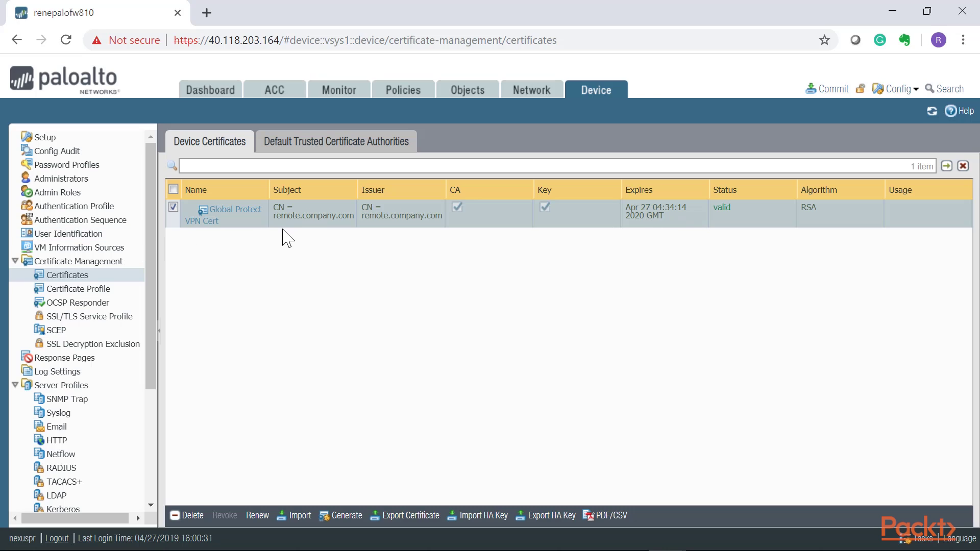
Step: Start a new SSL/TLS service profile named GlobalProtect-Portal-ServPrf that uses the Global Protect VPN Cert certificate
{"action": "left_click", "coordinate": [122, 322]}
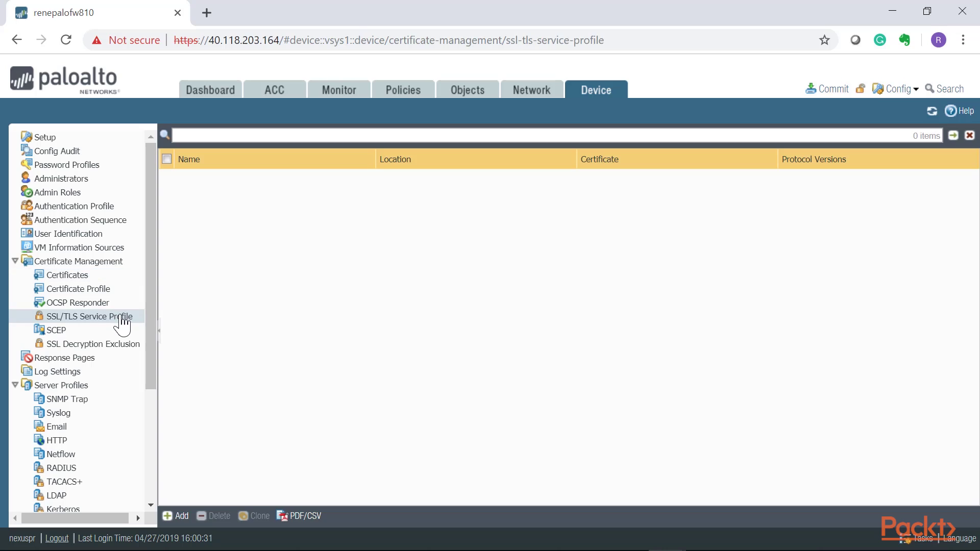
{"action": "left_click", "coordinate": [173, 516]}
{"action": "left_click", "coordinate": [465, 253]}
{"action": "type", "text": "GlobalProtect-Portal-ServPrf"}
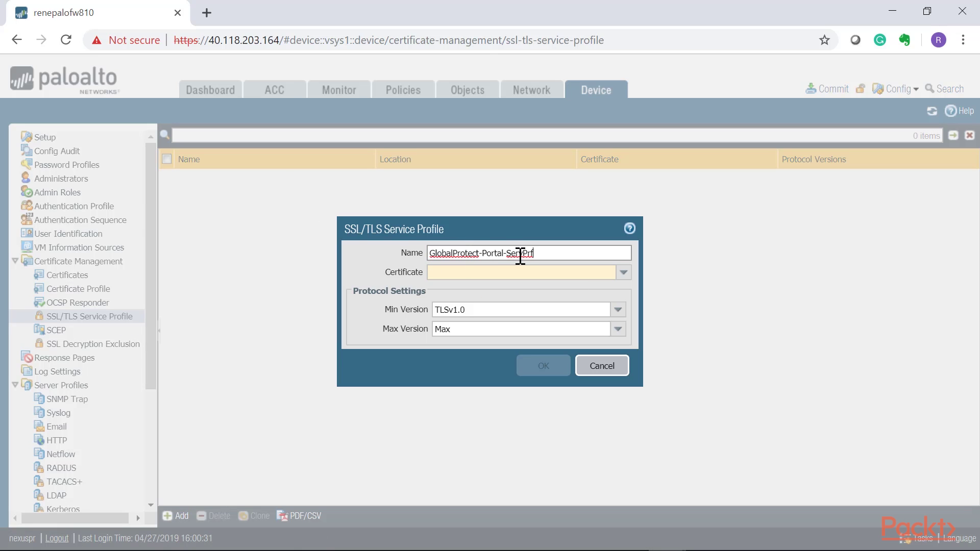
{"action": "left_click_drag", "start_coordinate": [534, 254], "coordinate": [511, 254]}
{"action": "left_click", "coordinate": [620, 272]}
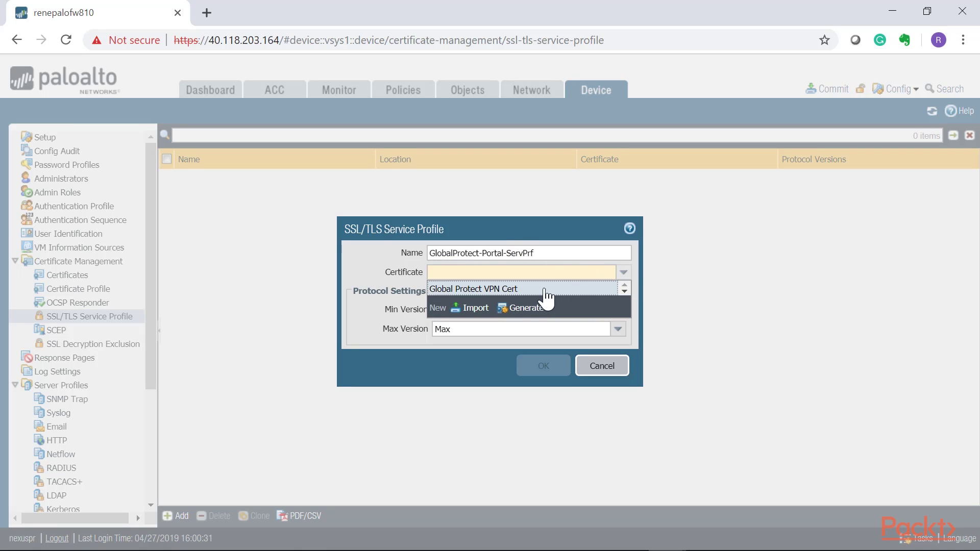
{"action": "left_click", "coordinate": [491, 293]}
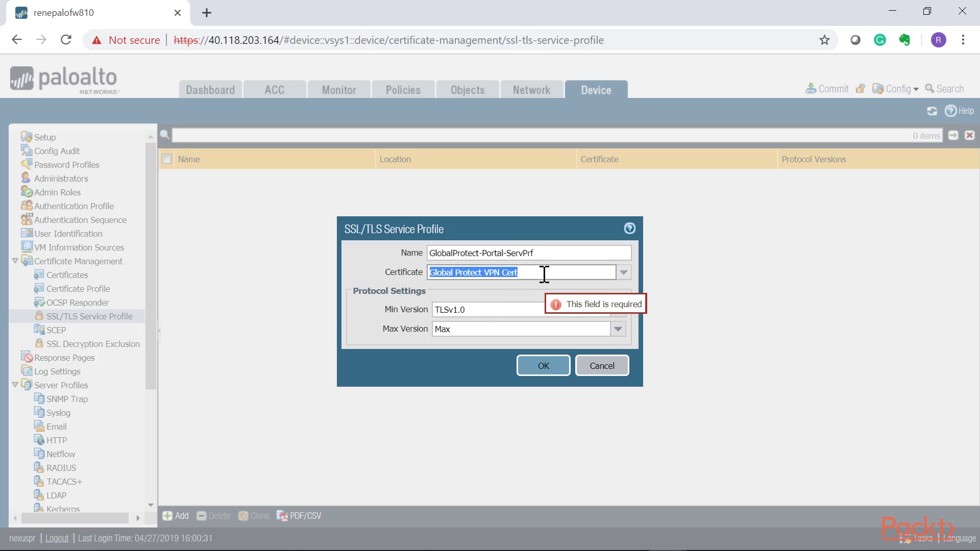
Step: Set the SSL/TLS service profile's minimum protocol version to TLSv1.1
{"action": "left_click", "coordinate": [378, 303]}
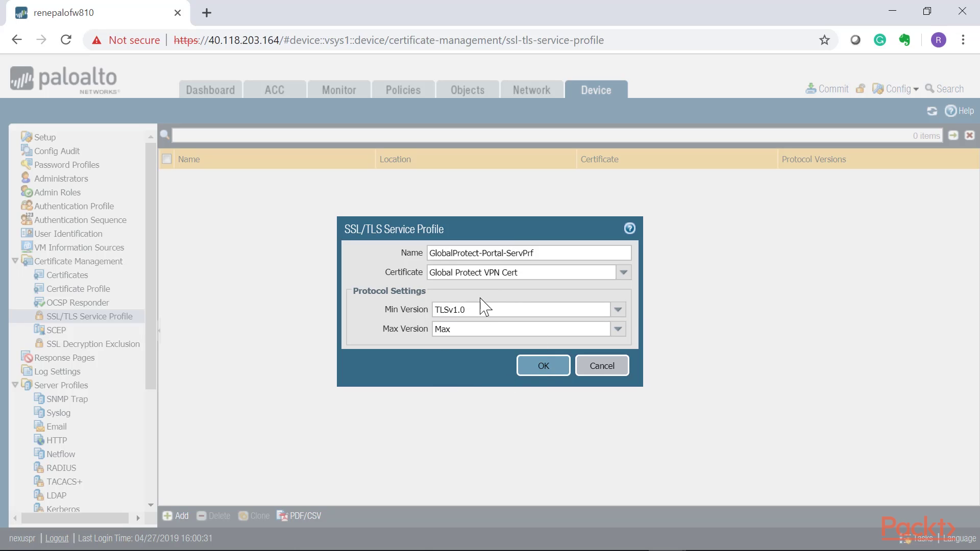
{"action": "left_click", "coordinate": [622, 312]}
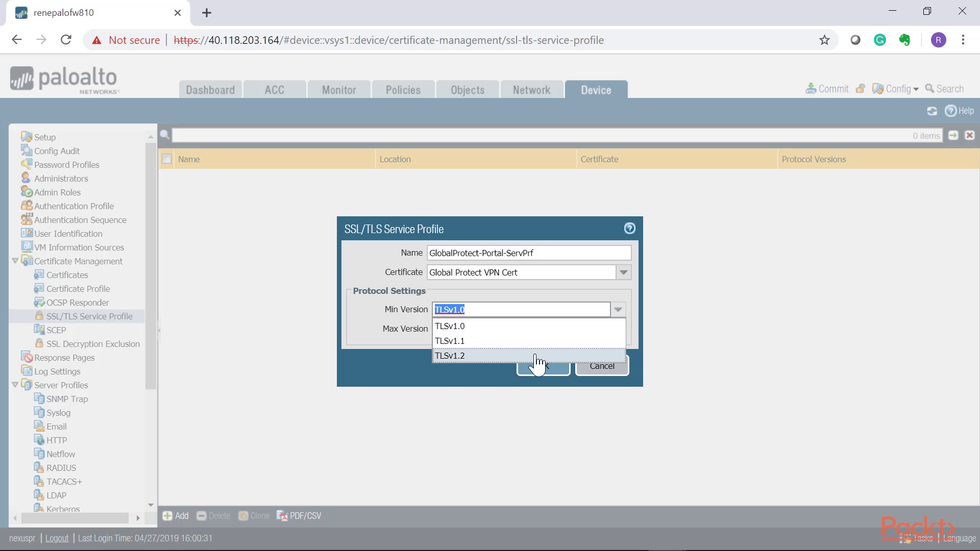
{"action": "left_click", "coordinate": [480, 341]}
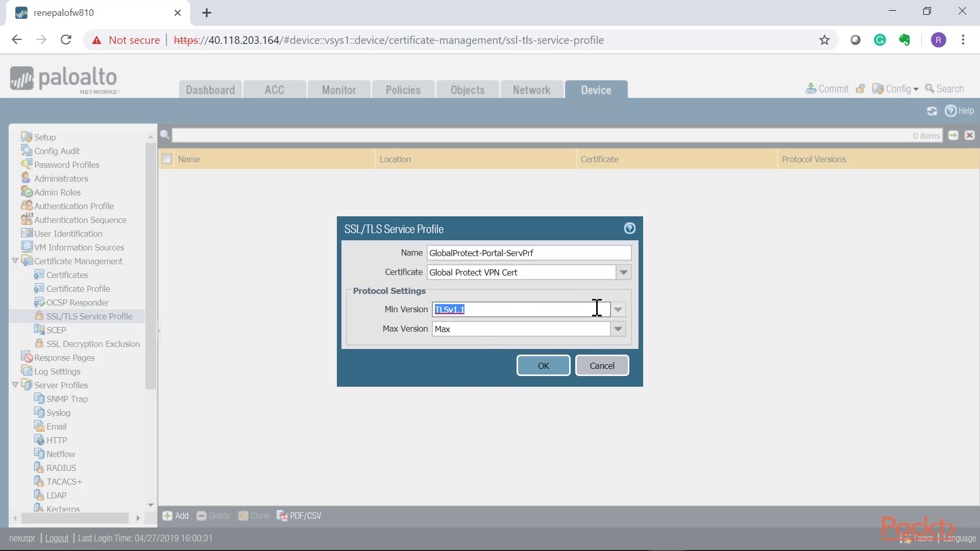
Step: Keep Max as the maximum protocol version and save the SSL/TLS service profile
{"action": "left_click", "coordinate": [618, 330]}
{"action": "left_click", "coordinate": [618, 331]}
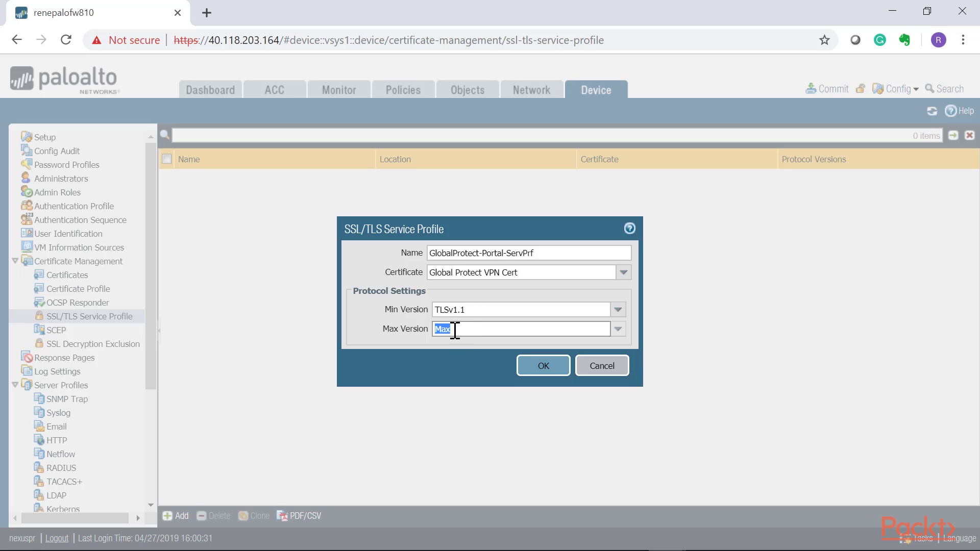
{"action": "left_click", "coordinate": [536, 366]}
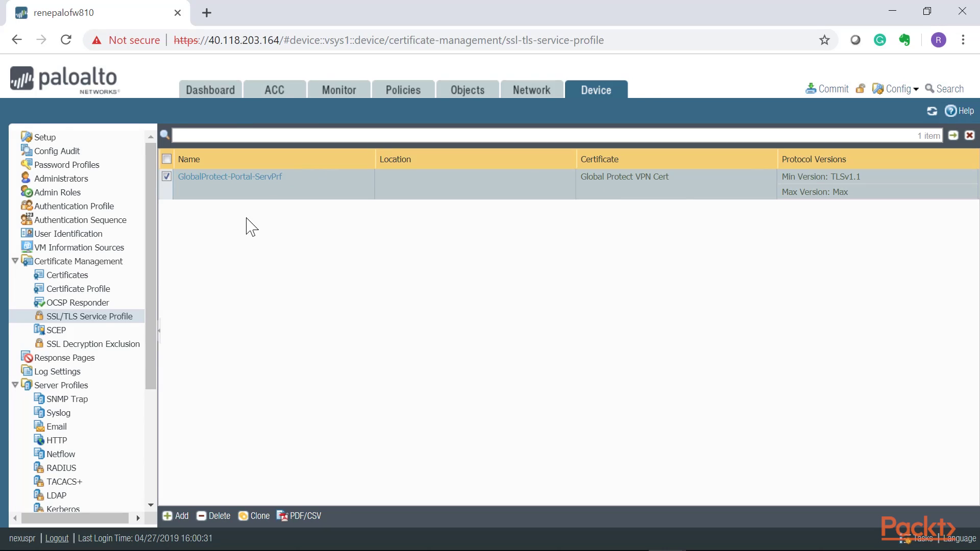
Step: Start a new GlobalProtect portal configuration named GlobalProtect-Portal-VPN
{"action": "left_click", "coordinate": [526, 94]}
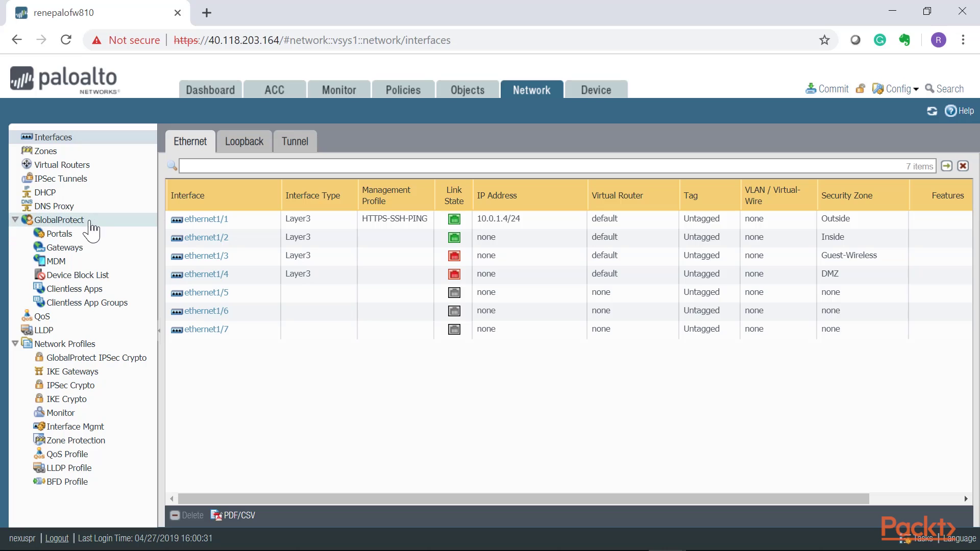
{"action": "left_click", "coordinate": [60, 236]}
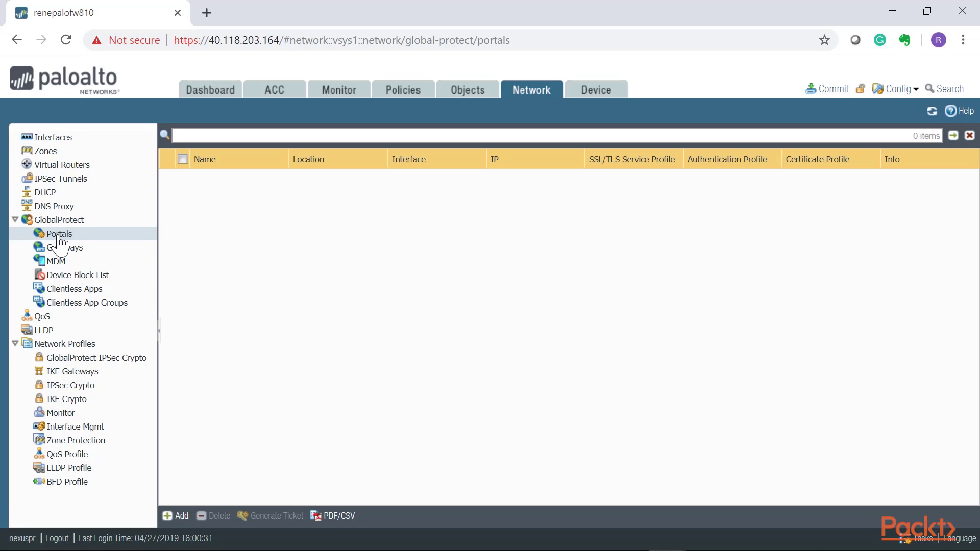
{"action": "left_click", "coordinate": [177, 516]}
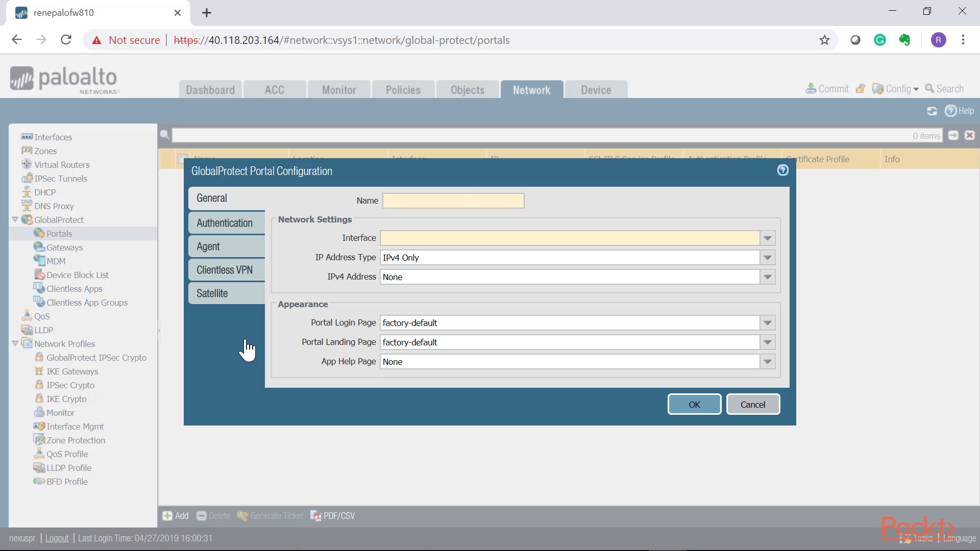
{"action": "left_click", "coordinate": [470, 201]}
{"action": "type", "text": "GlobalProtect-Portal-VPN"}
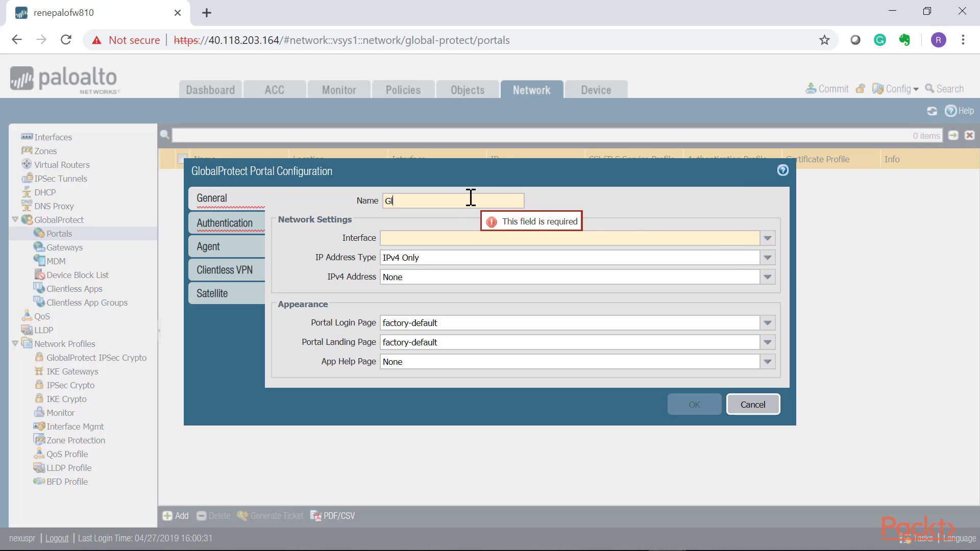
Step: Set the portal's interface to ethernet1/1 and its IPv4 address to 10.0.1.4/24
{"action": "left_click", "coordinate": [770, 242]}
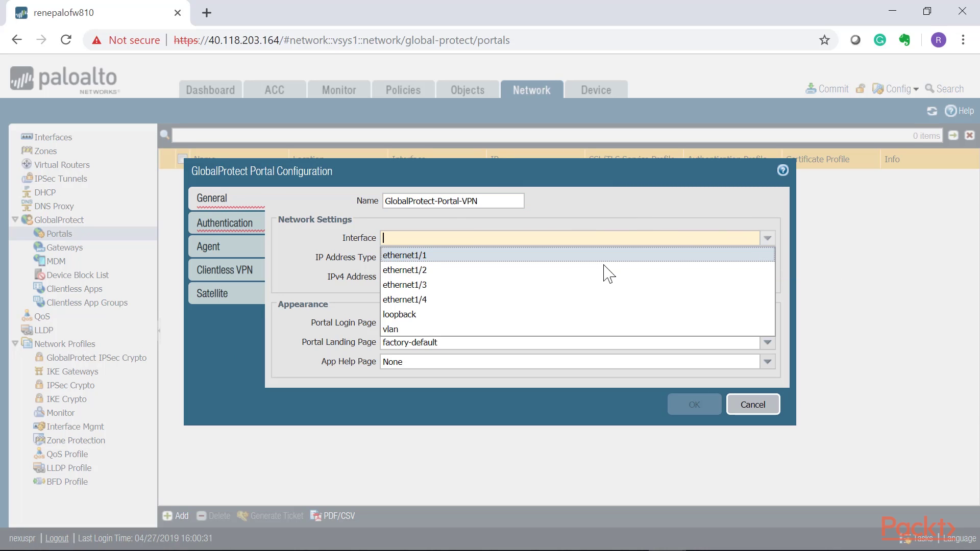
{"action": "left_click", "coordinate": [416, 255]}
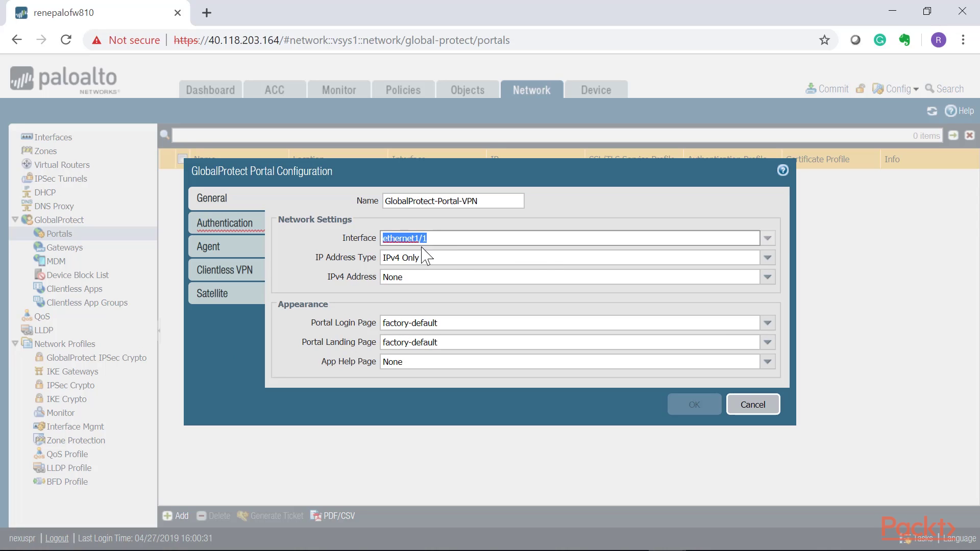
{"action": "left_click", "coordinate": [411, 277]}
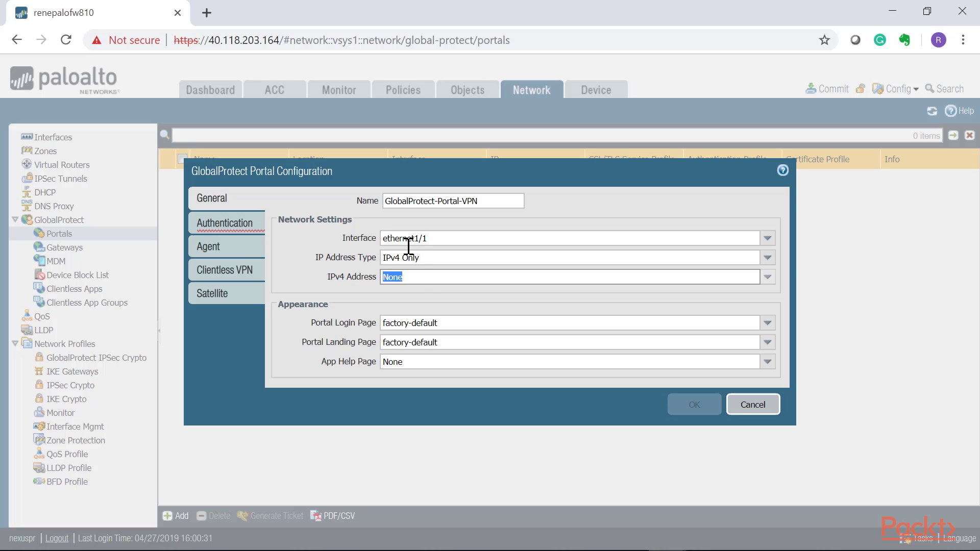
{"action": "left_click", "coordinate": [766, 278]}
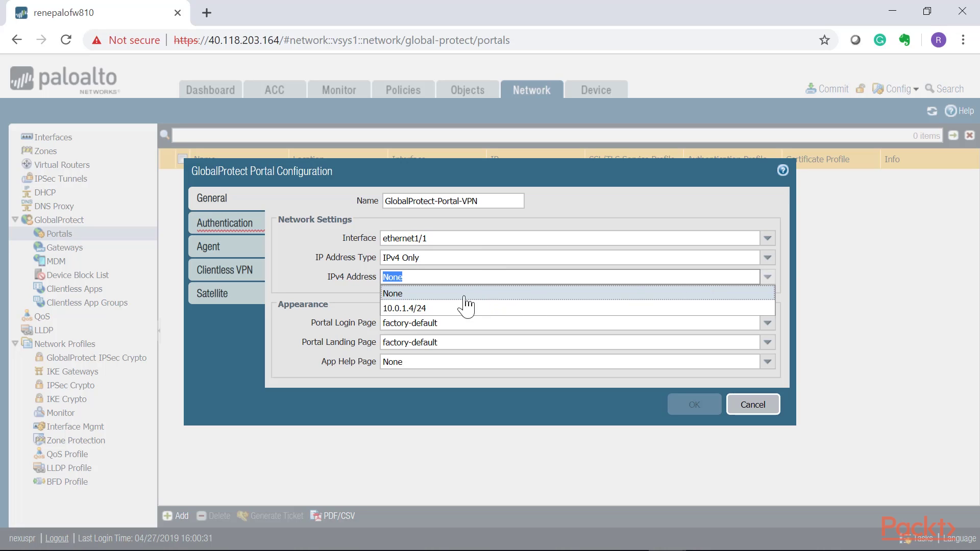
{"action": "left_click", "coordinate": [411, 309]}
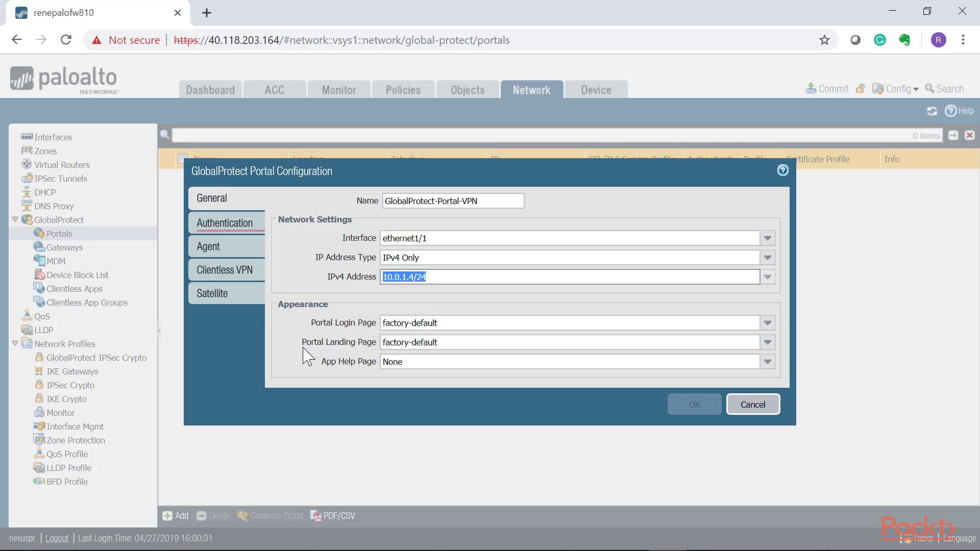
{"action": "left_click", "coordinate": [428, 277]}
{"action": "triple_click", "coordinate": [387, 277]}
{"action": "left_click_drag", "start_coordinate": [452, 277], "coordinate": [376, 282]}
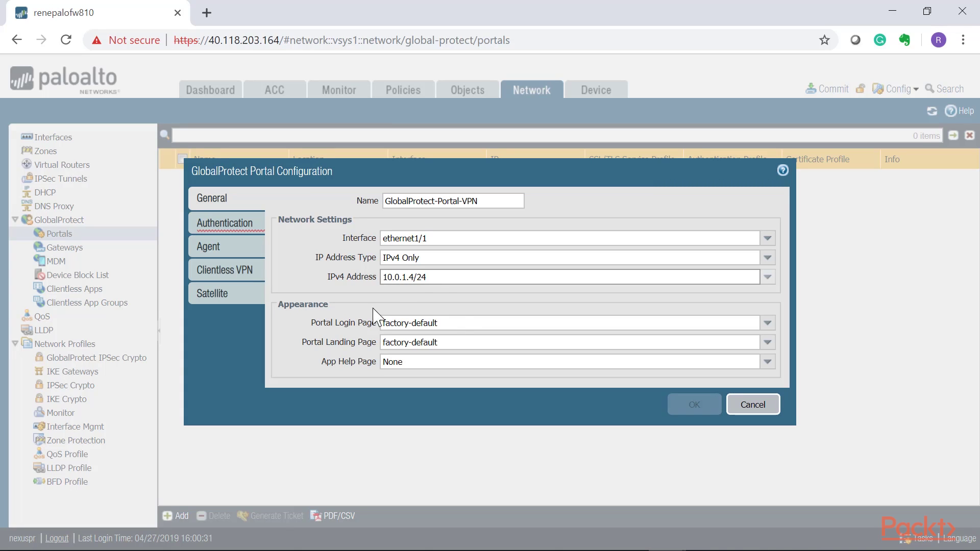
Step: Check which options are available for the portal login page
{"action": "left_click", "coordinate": [461, 322]}
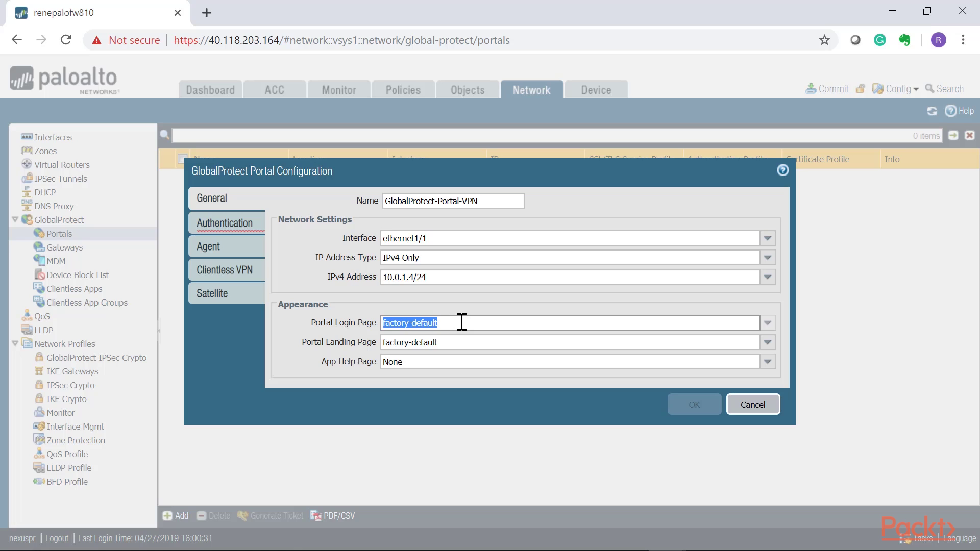
{"action": "left_click", "coordinate": [767, 323]}
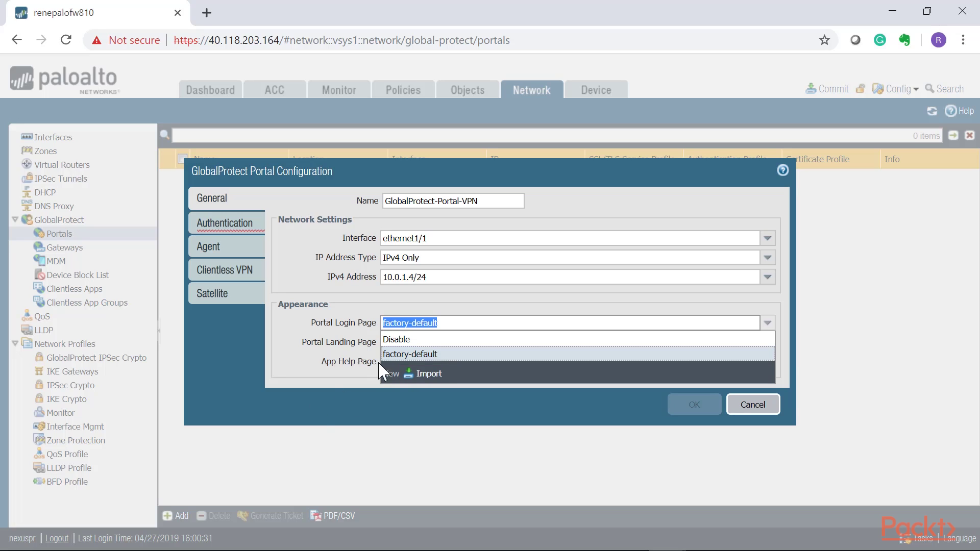
{"action": "left_click", "coordinate": [307, 313]}
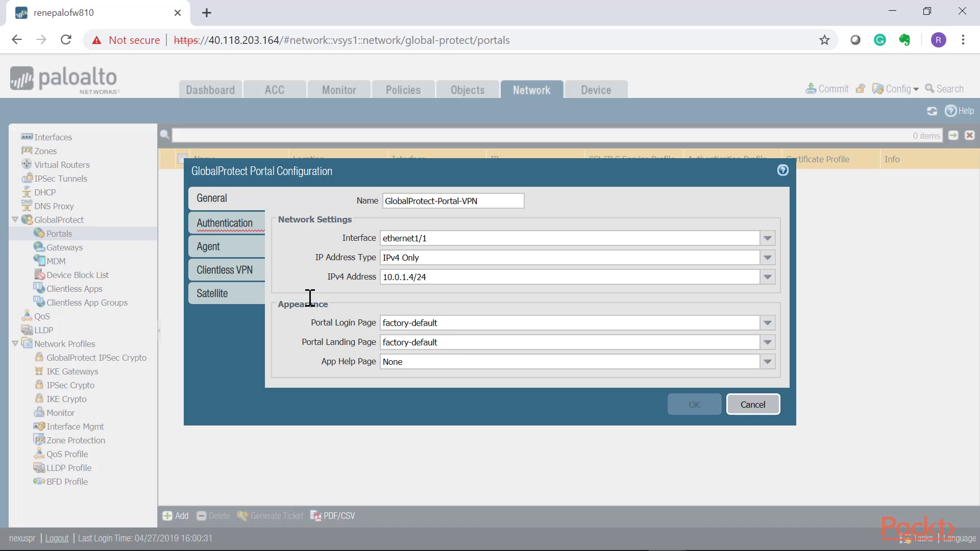
Step: Assign the GlobalProtect-Portal-ServPrf SSL/TLS service profile to the portal's server authentication
{"action": "left_click", "coordinate": [226, 230]}
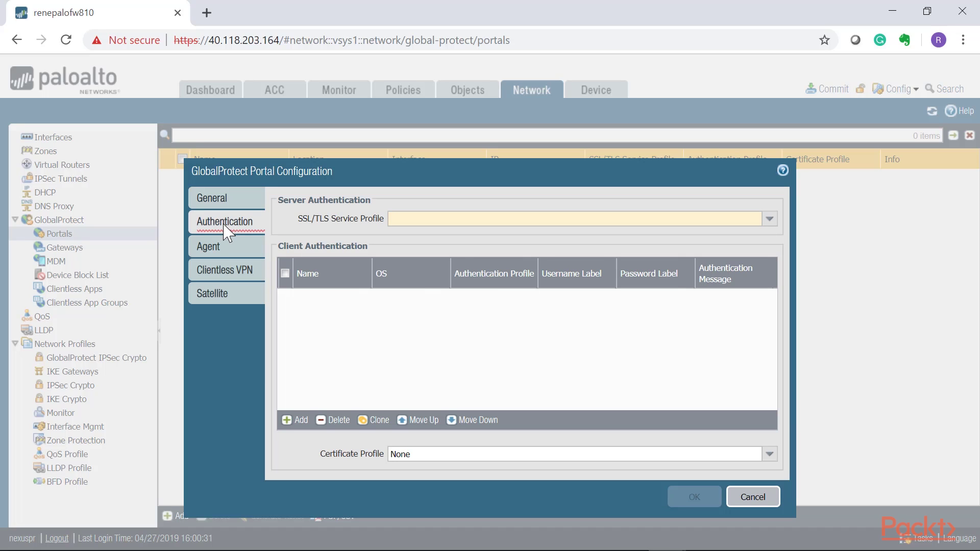
{"action": "left_click", "coordinate": [769, 219]}
{"action": "left_click", "coordinate": [442, 236]}
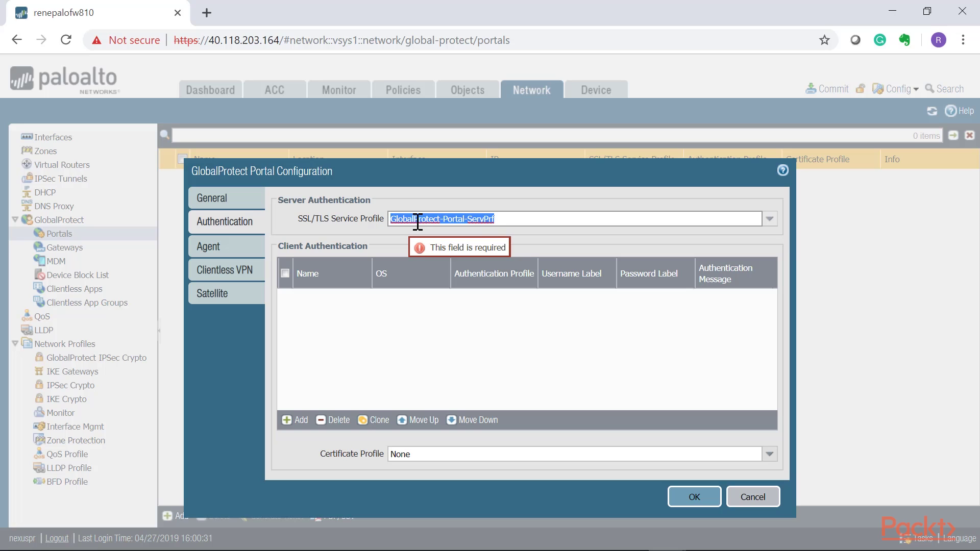
{"action": "left_click", "coordinate": [419, 347]}
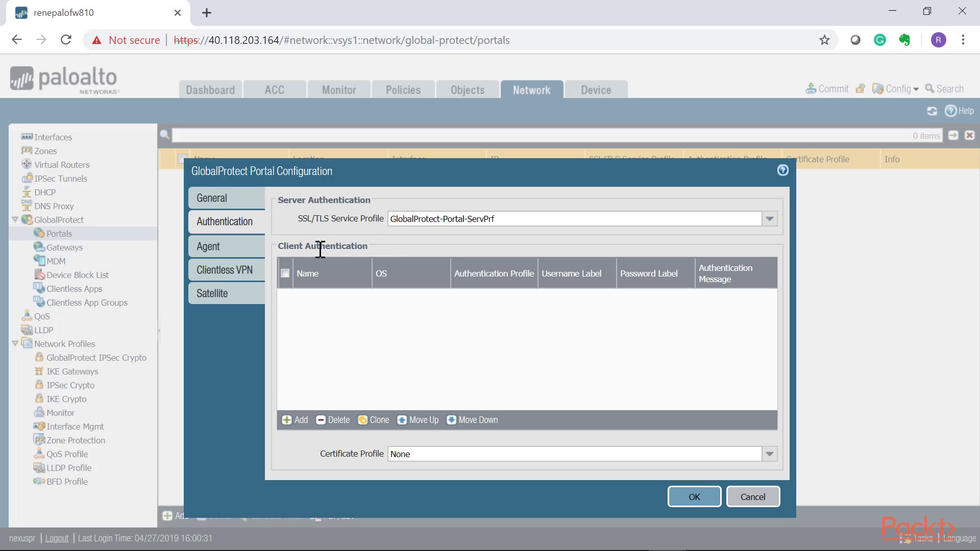
Step: Add a client authentication entry named AuthProfile-Portal for any OS, using the GlobalProtect-AuthProfile authentication profile
{"action": "left_click", "coordinate": [289, 421]}
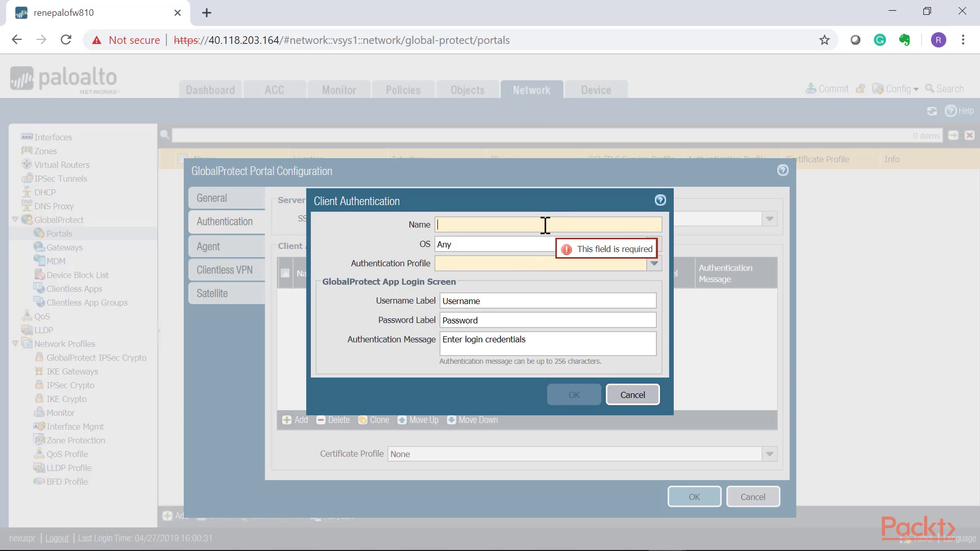
{"action": "type", "text": "AuthProfile-Portal"}
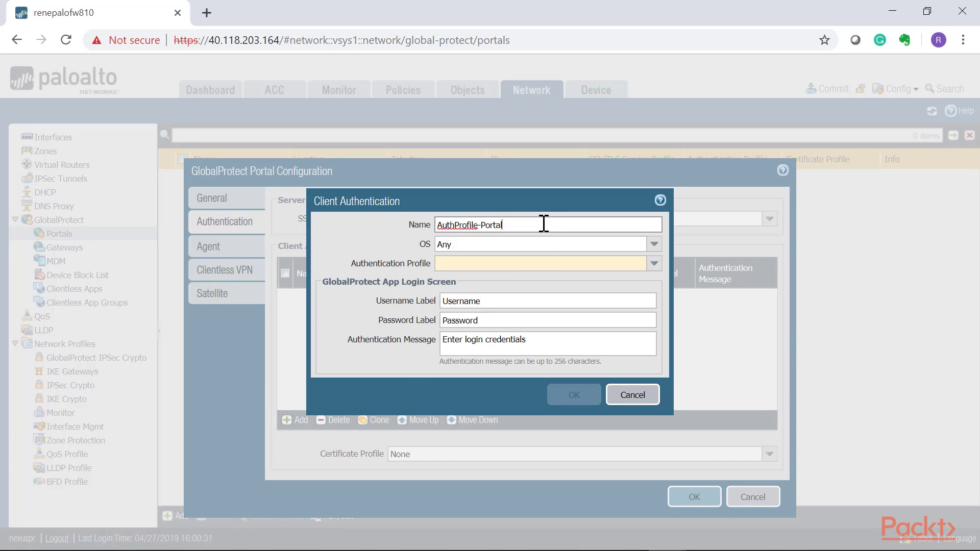
{"action": "left_click", "coordinate": [653, 245]}
{"action": "left_click", "coordinate": [653, 247]}
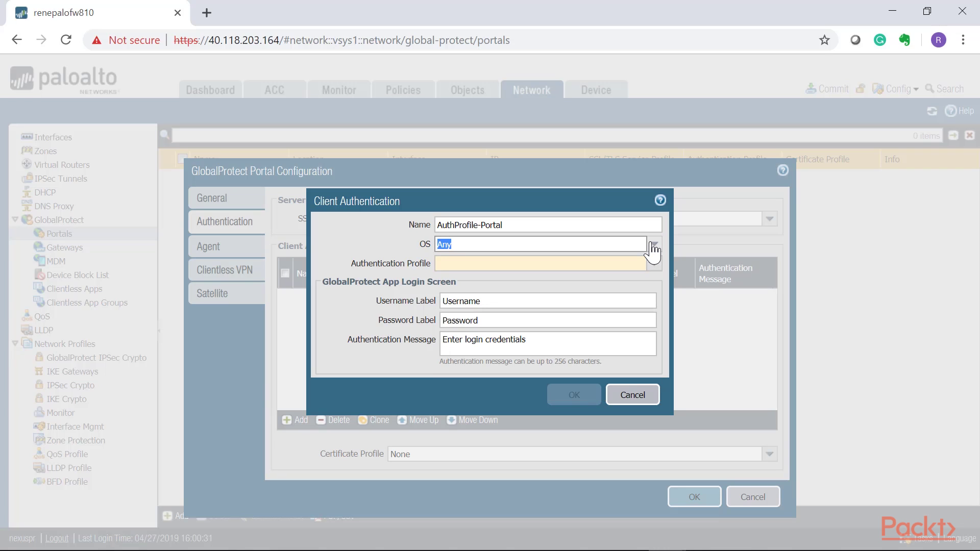
{"action": "left_click", "coordinate": [653, 263]}
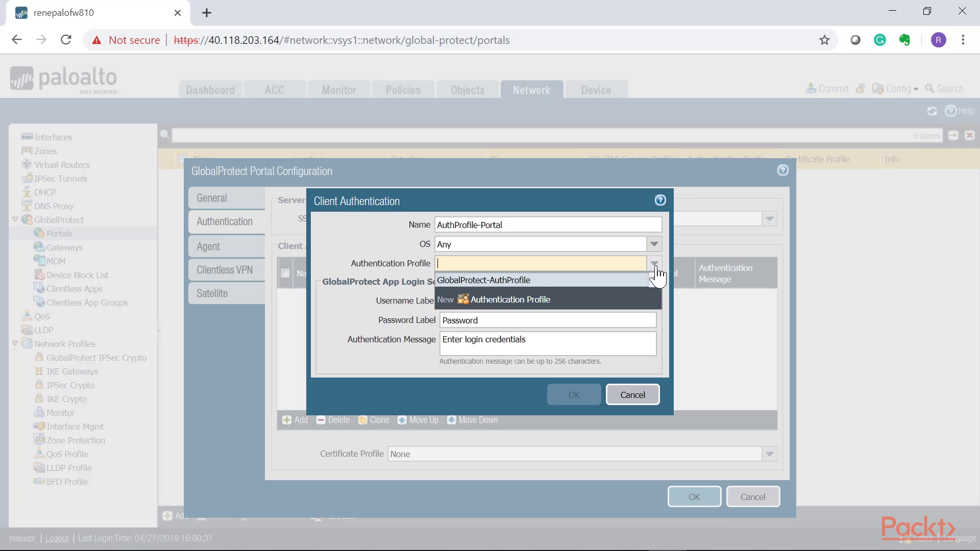
{"action": "left_click", "coordinate": [499, 279]}
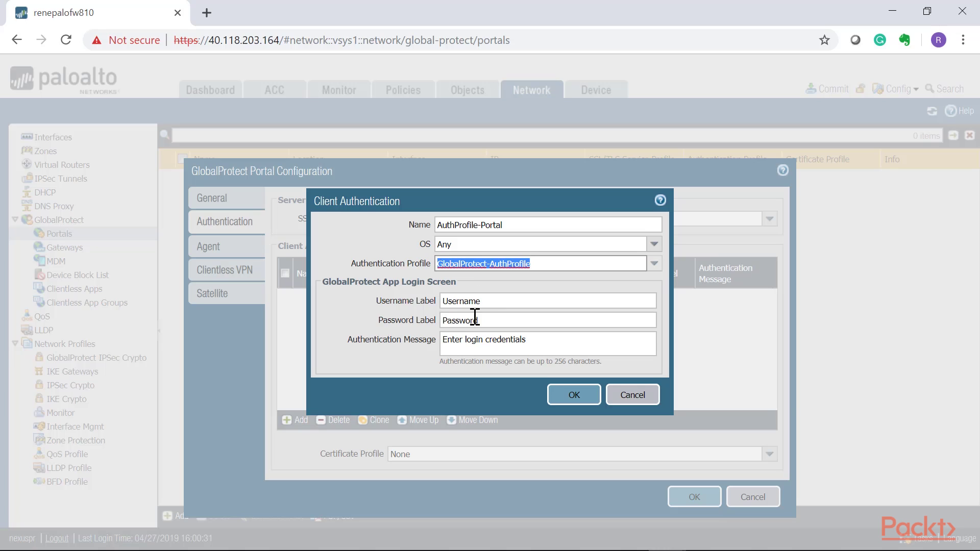
Step: Replace the authentication message on the app login screen with "AUTHORIZED USERS ONLY!" and save the client authentication entry
{"action": "left_click_drag", "start_coordinate": [508, 302], "coordinate": [365, 307]}
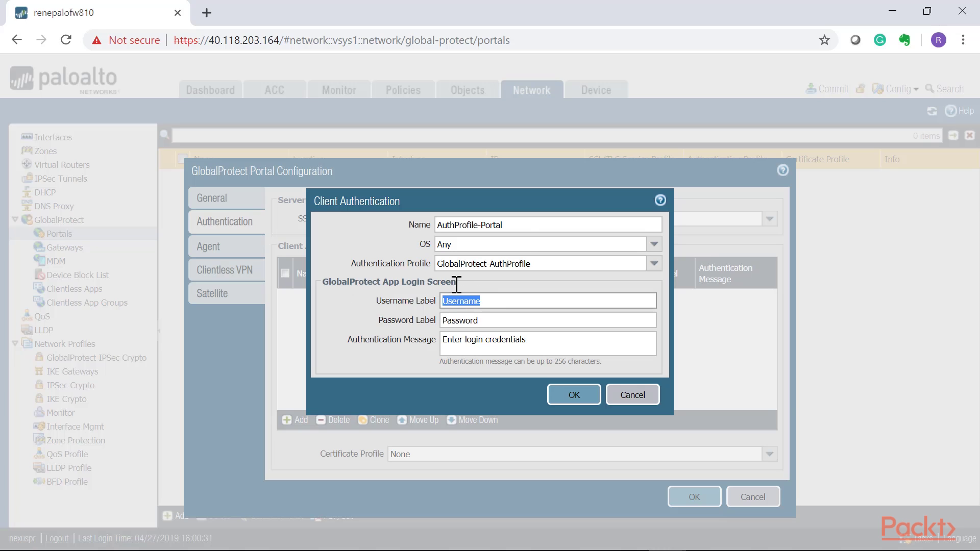
{"action": "left_click_drag", "start_coordinate": [490, 302], "coordinate": [416, 301]}
{"action": "left_click_drag", "start_coordinate": [498, 301], "coordinate": [411, 302]}
{"action": "key", "text": "Tab"}
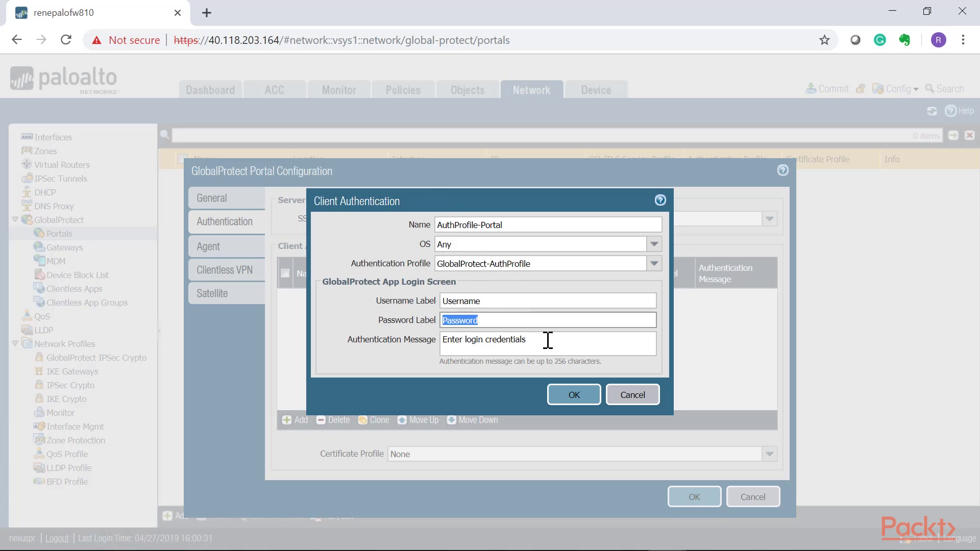
{"action": "left_click_drag", "start_coordinate": [547, 340], "coordinate": [284, 329]}
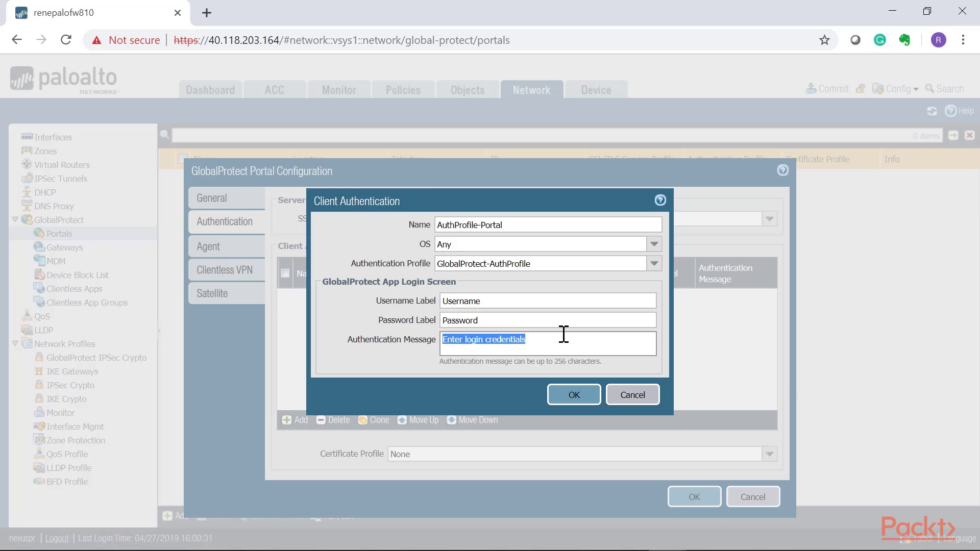
{"action": "key", "text": "ctrl+v"}
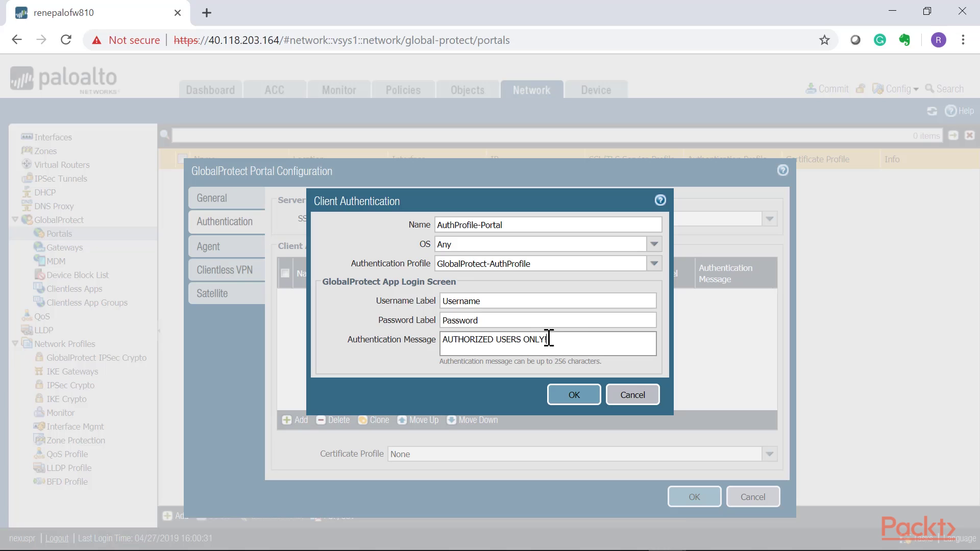
{"action": "left_click_drag", "start_coordinate": [547, 339], "coordinate": [372, 356]}
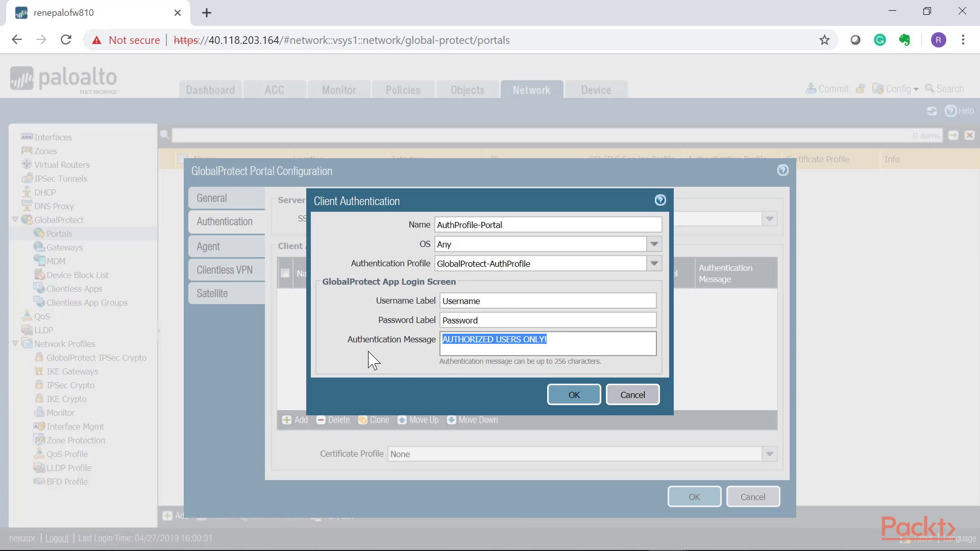
{"action": "left_click", "coordinate": [566, 397]}
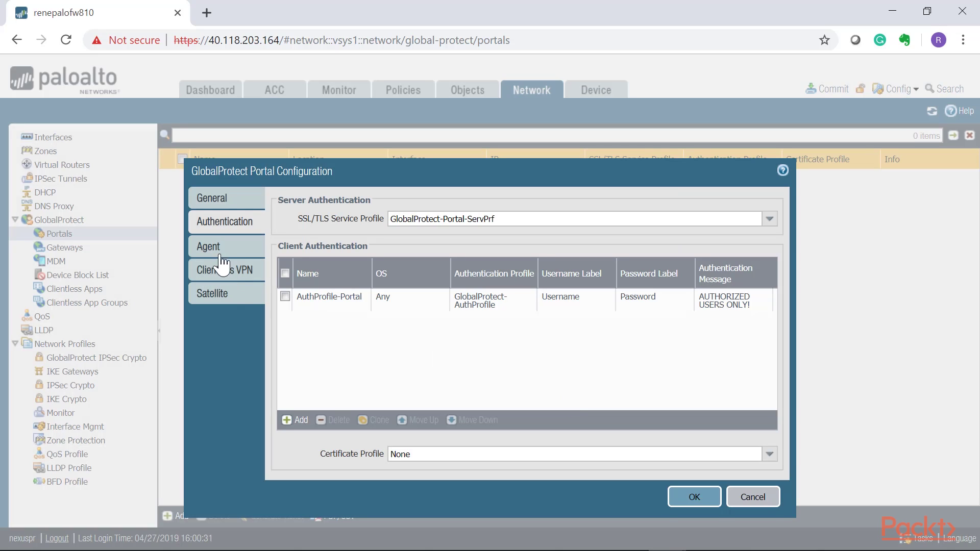
Step: Review the portal's agent, clientless VPN and satellite settings, and save the portal configuration
{"action": "left_click", "coordinate": [220, 248]}
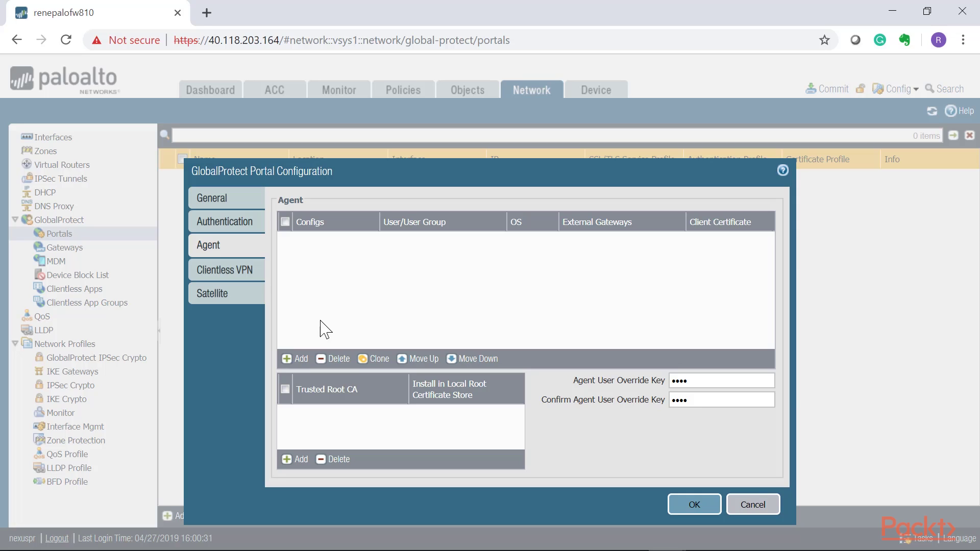
{"action": "left_click", "coordinate": [226, 270]}
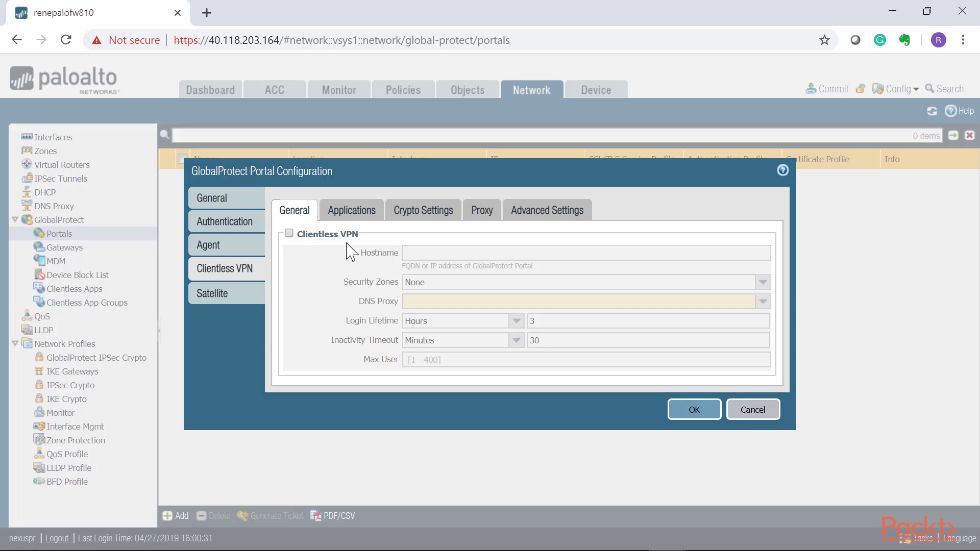
{"action": "left_click", "coordinate": [346, 215]}
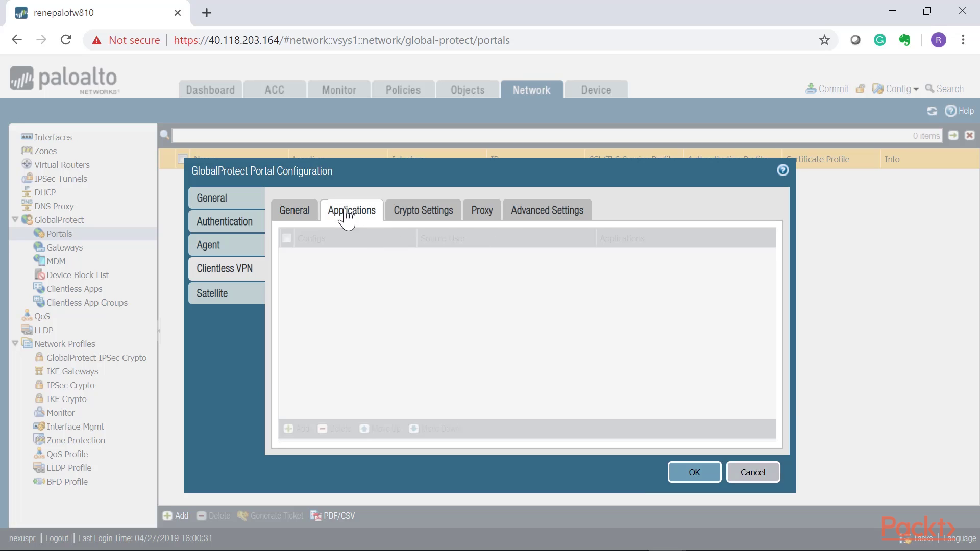
{"action": "left_click", "coordinate": [285, 216]}
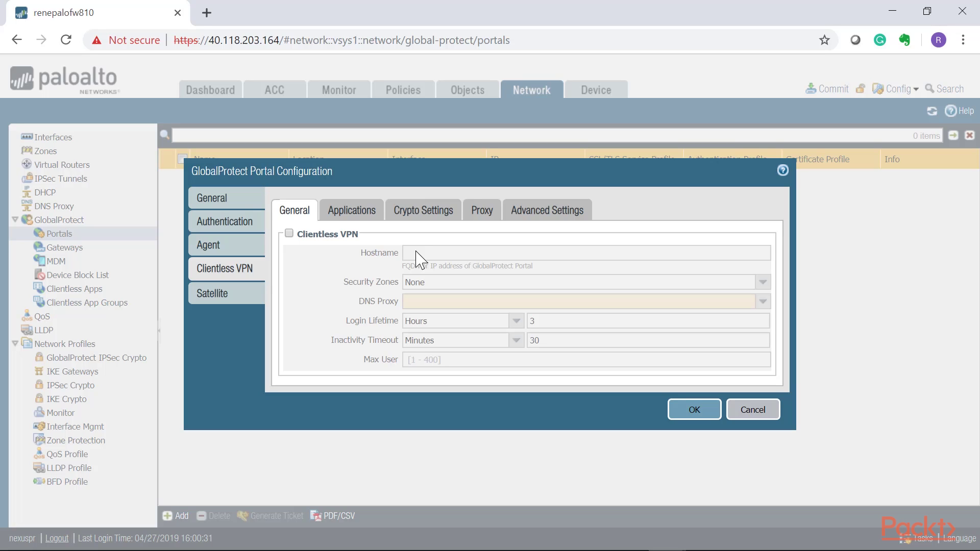
{"action": "left_click", "coordinate": [235, 295]}
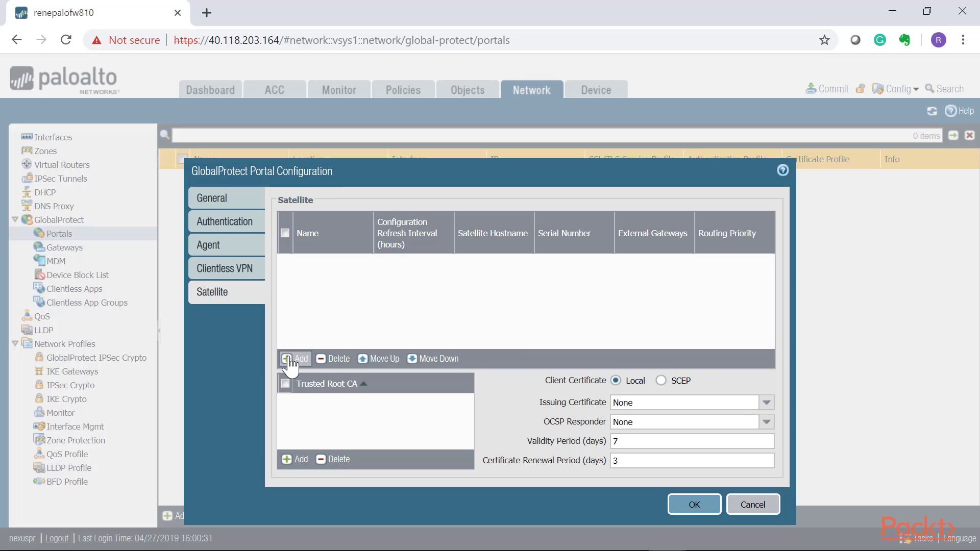
{"action": "left_click", "coordinate": [692, 509]}
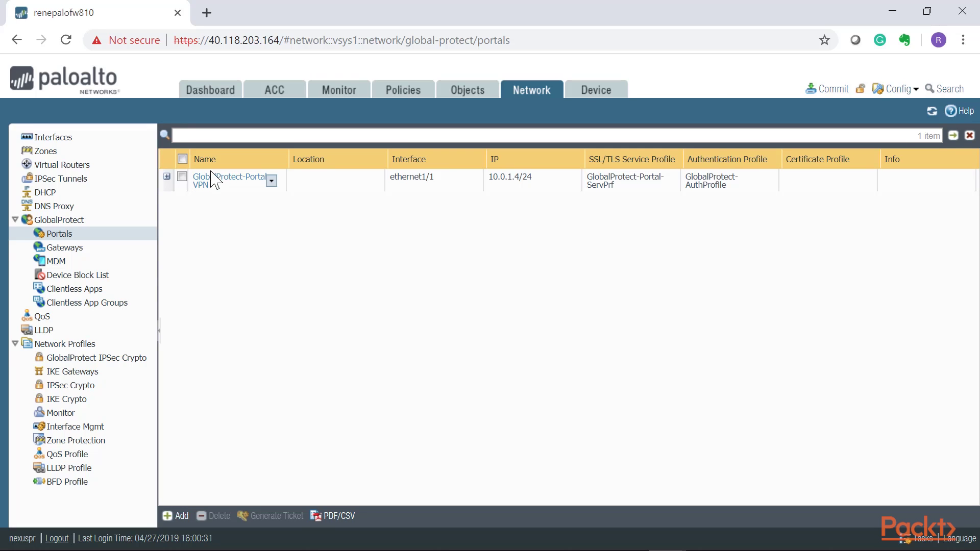
Step: Commit all pending configuration changes on the firewall
{"action": "left_click", "coordinate": [823, 93]}
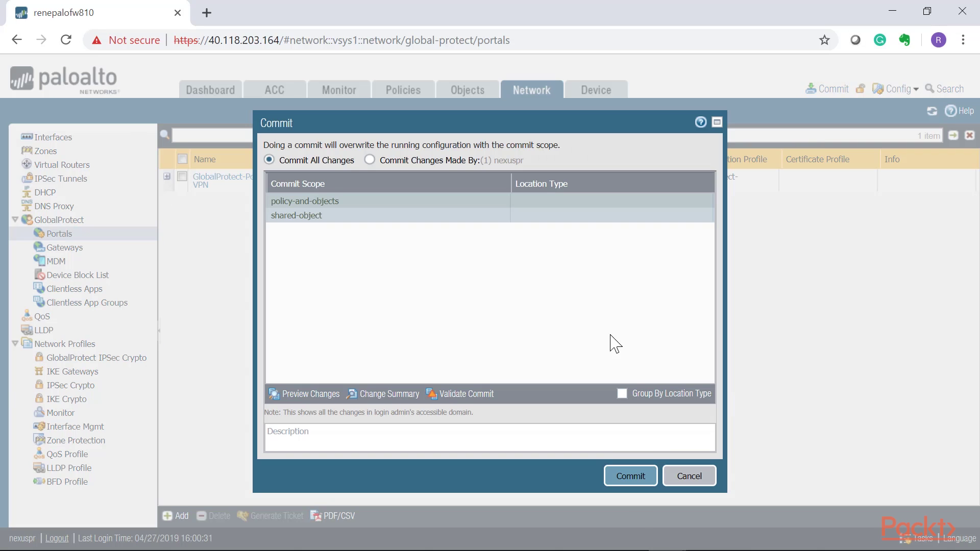
{"action": "left_click", "coordinate": [631, 476]}
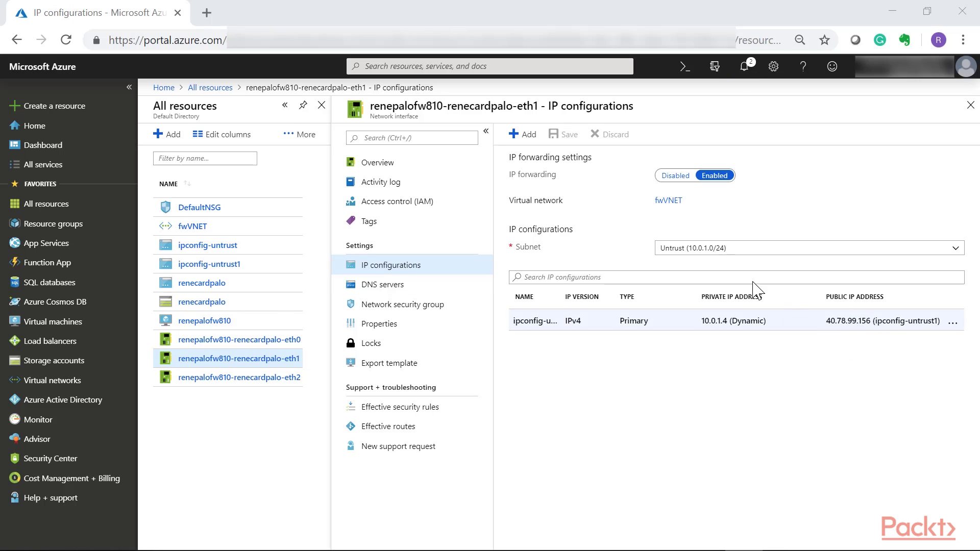
Step: Open the GlobalProtect portal at 40.78.99.156 in a new browser tab and log in as vpnuser1 with the account password
{"action": "left_click", "coordinate": [206, 13]}
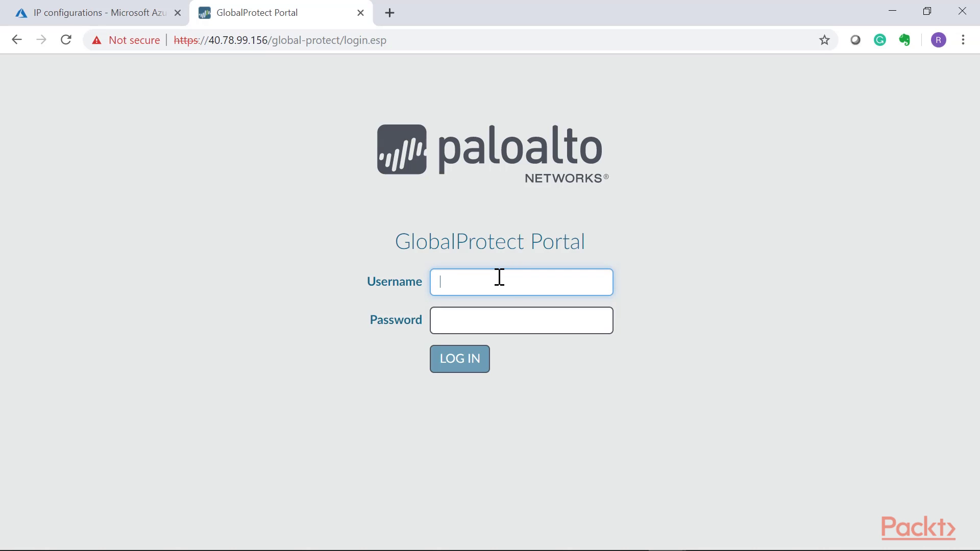
{"action": "type", "text": "vpnuser1"}
{"action": "key", "text": "Tab"}
{"action": "type", "text": "•"}
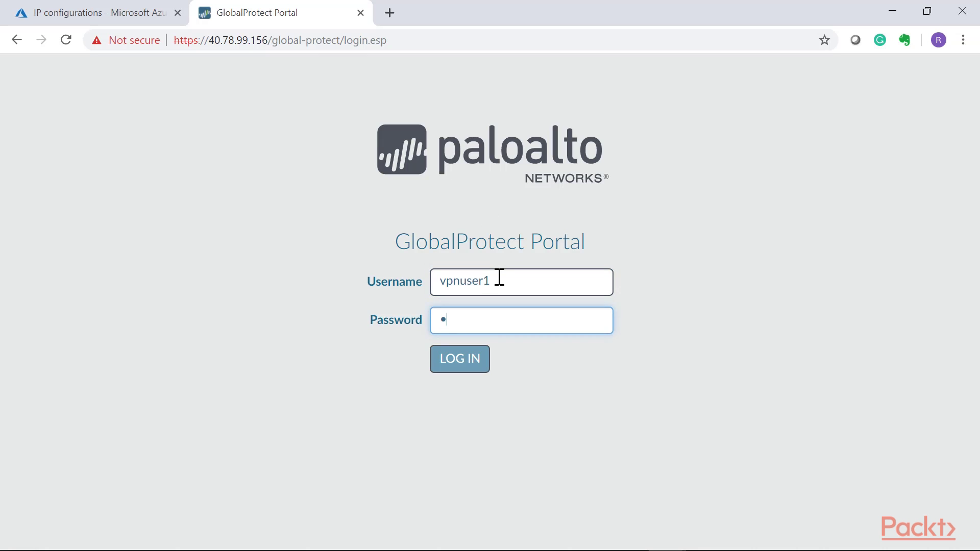
{"action": "type", "text": "••••••••"}
{"action": "key", "text": "Return"}
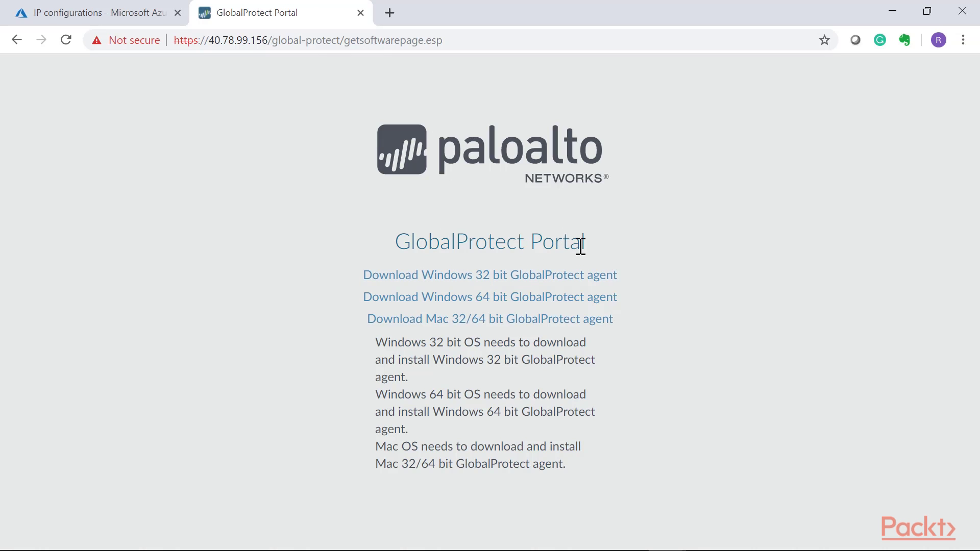
Step: Download the Windows 64 bit GlobalProtect agent from the portal page
{"action": "left_click_drag", "start_coordinate": [580, 244], "coordinate": [456, 243]}
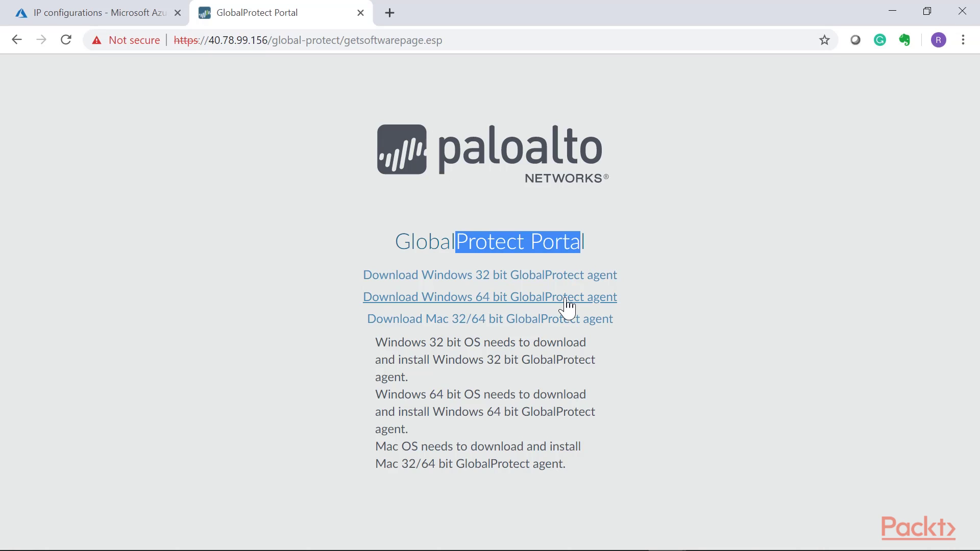
{"action": "left_click", "coordinate": [469, 298]}
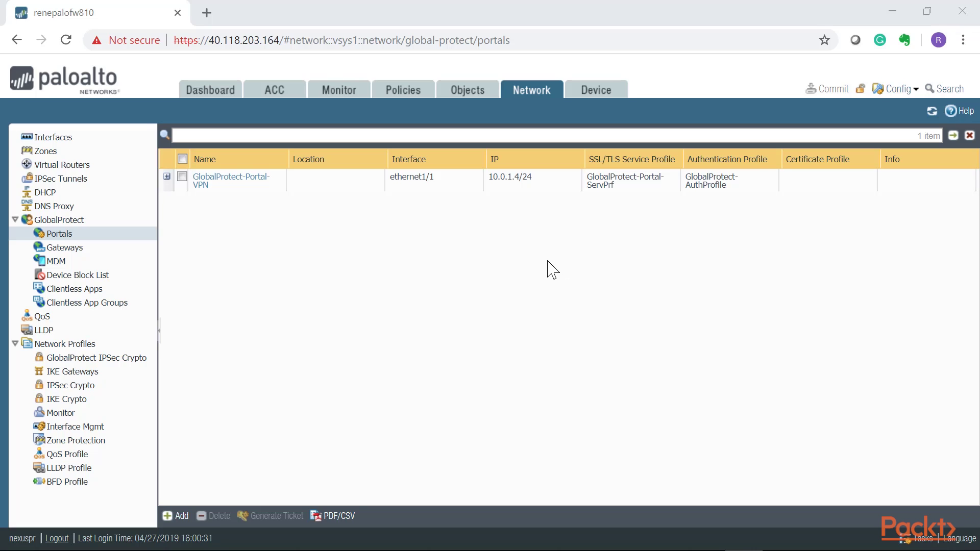
Step: On the firewall, open the device's GlobalProtect Client list and examine which agent versions are available, downloaded and activated
{"action": "left_click", "coordinate": [567, 181]}
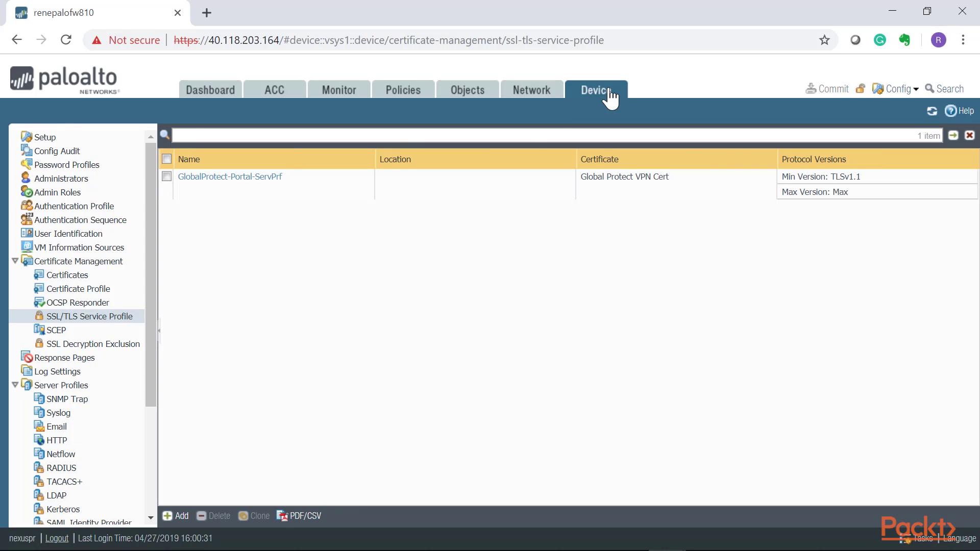
{"action": "scroll", "coordinate": [23, 317], "scroll_direction": "down", "scroll_amount": 3}
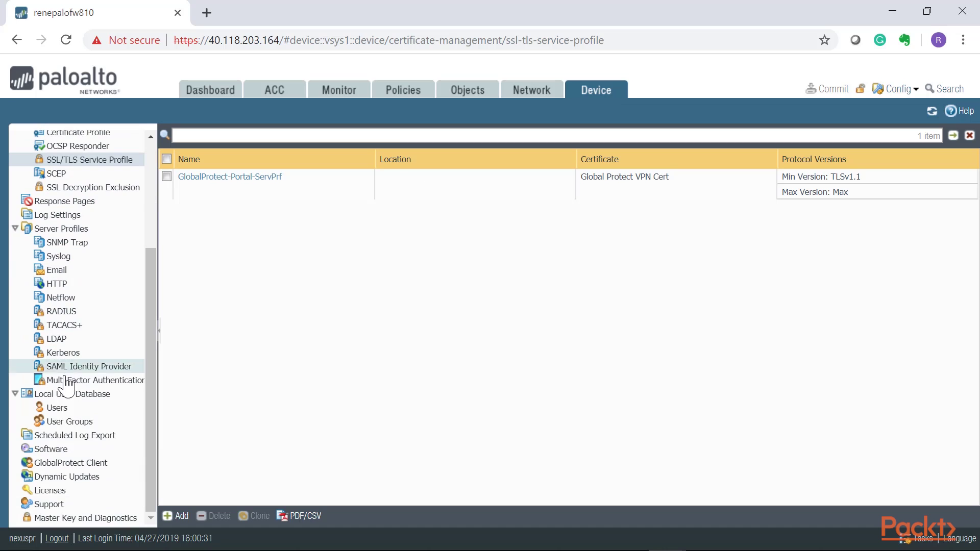
{"action": "left_click", "coordinate": [73, 464]}
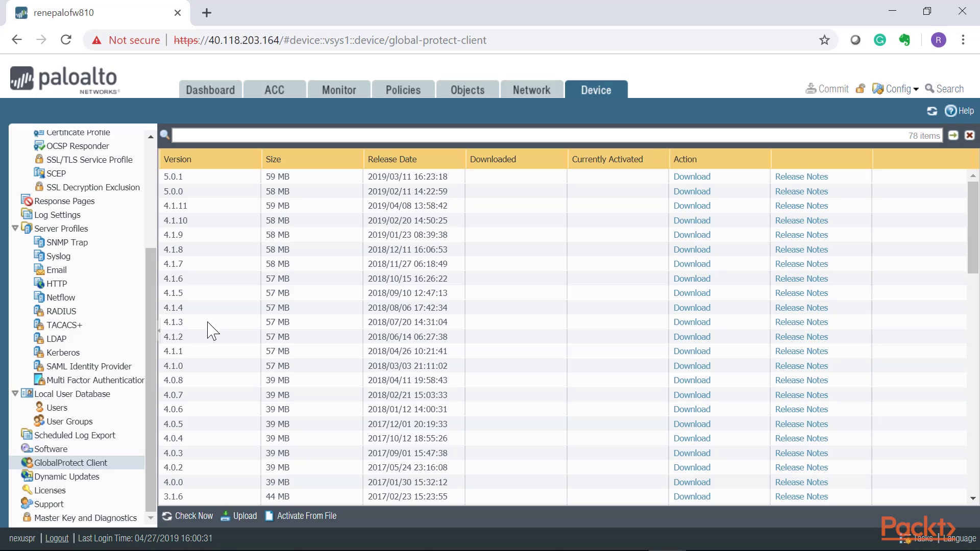
{"action": "scroll", "coordinate": [339, 344], "scroll_direction": "down", "scroll_amount": 7}
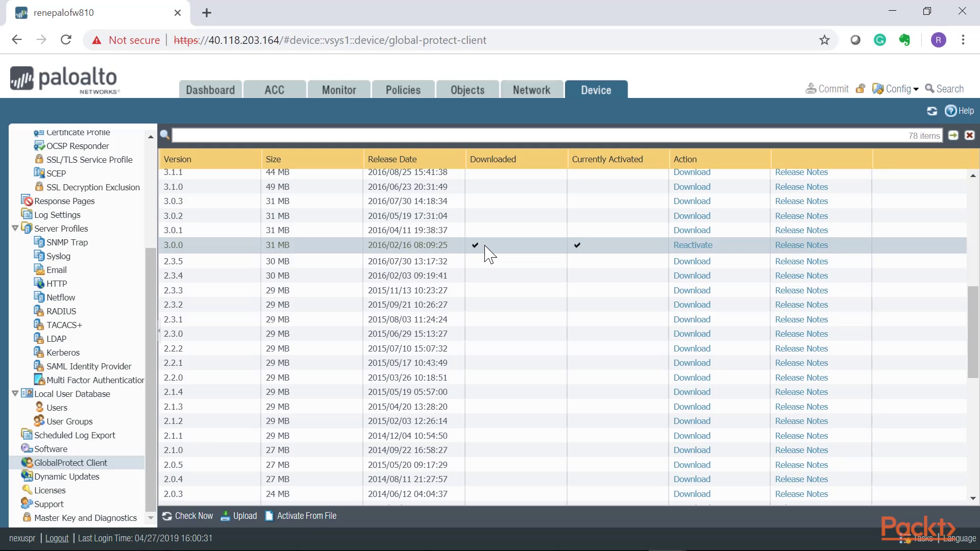
{"action": "scroll", "coordinate": [488, 293], "scroll_direction": "up", "scroll_amount": 7}
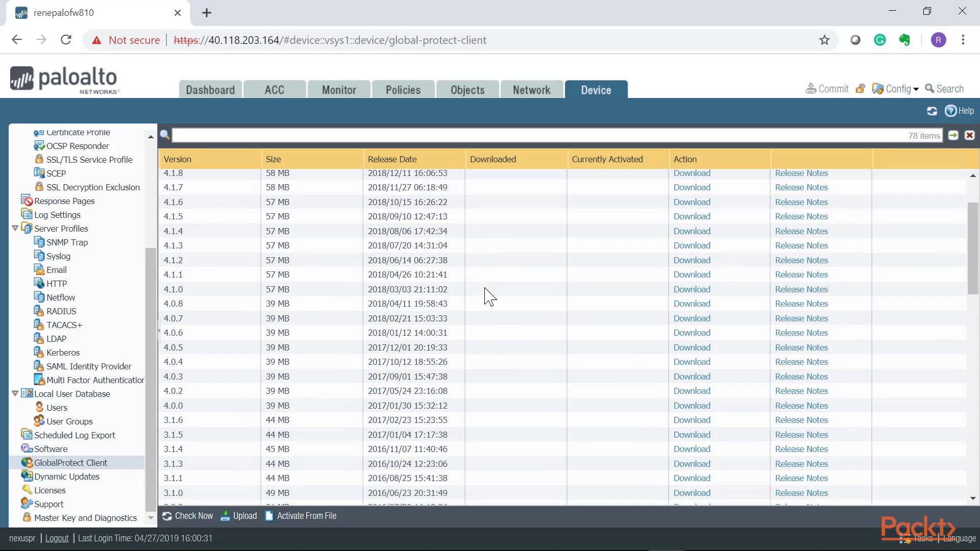
{"action": "scroll", "coordinate": [484, 306], "scroll_direction": "up", "scroll_amount": 1}
{"action": "scroll", "coordinate": [228, 341], "scroll_direction": "down", "scroll_amount": 8}
{"action": "scroll", "coordinate": [191, 380], "scroll_direction": "up", "scroll_amount": 3}
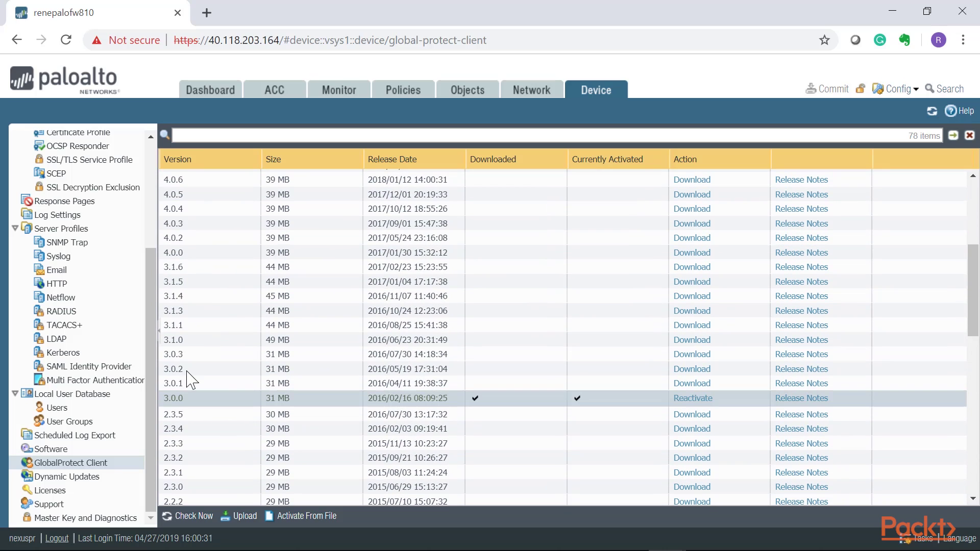
{"action": "scroll", "coordinate": [448, 401], "scroll_direction": "up", "scroll_amount": 5}
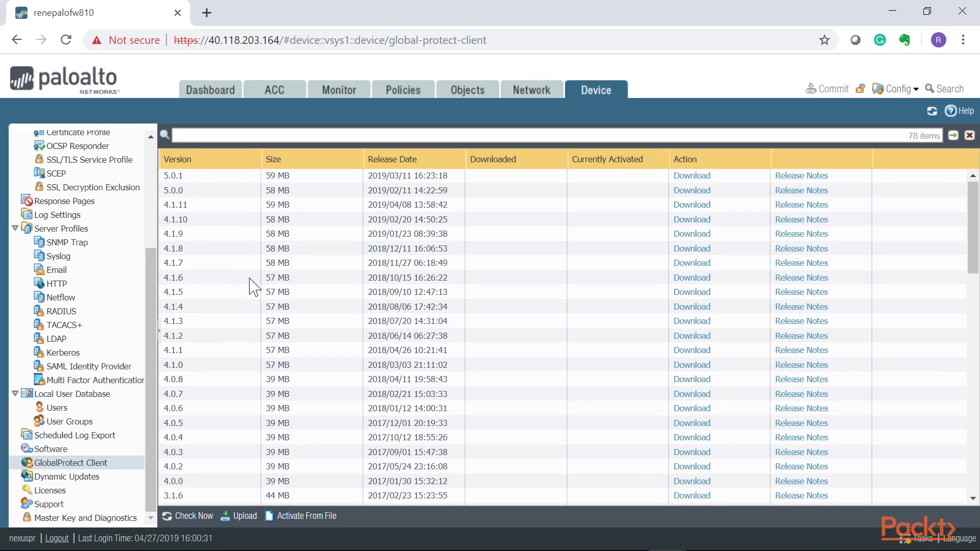
Step: Download GlobalProtect Client version 4.0.0 to the firewall and dismiss the download report
{"action": "scroll", "coordinate": [254, 281], "scroll_direction": "down", "scroll_amount": 5}
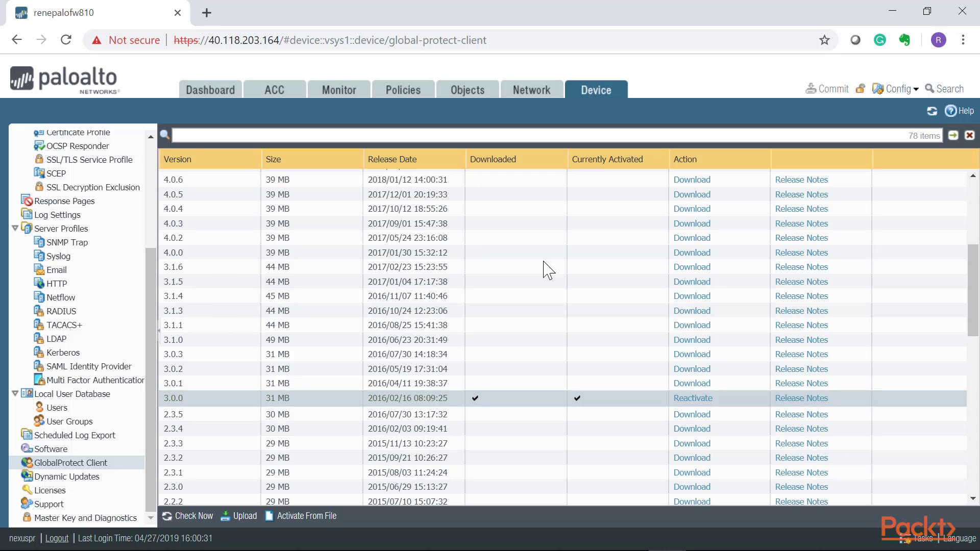
{"action": "left_click", "coordinate": [686, 254]}
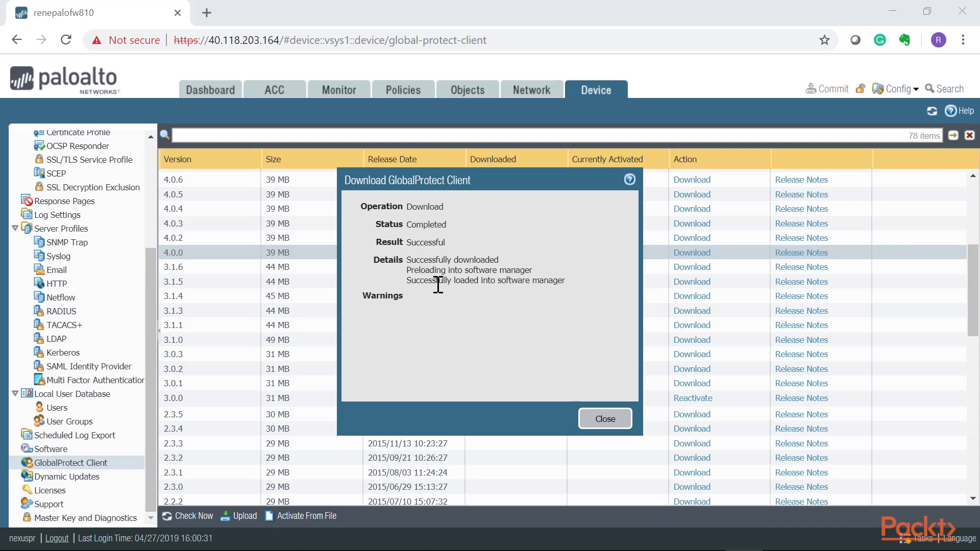
{"action": "left_click_drag", "start_coordinate": [444, 180], "coordinate": [525, 169]}
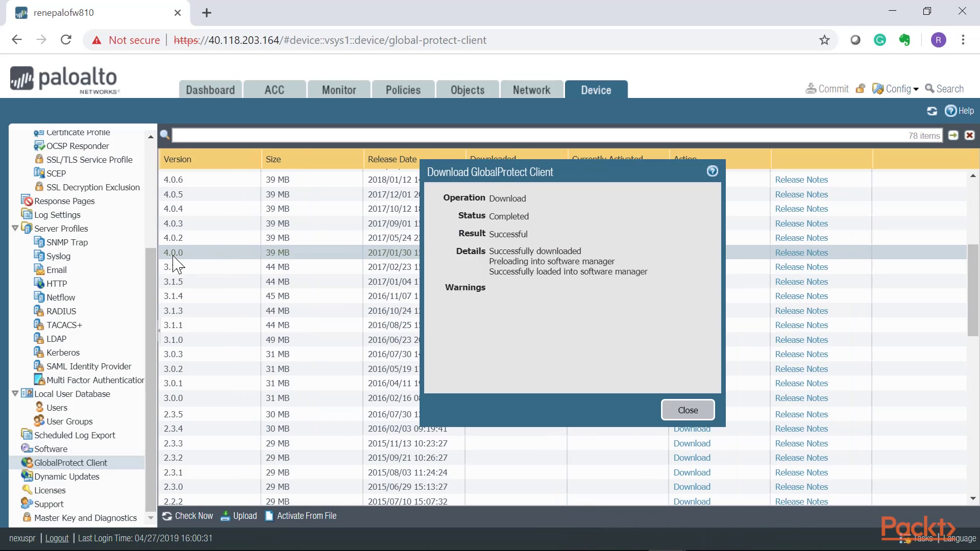
{"action": "left_click", "coordinate": [686, 410]}
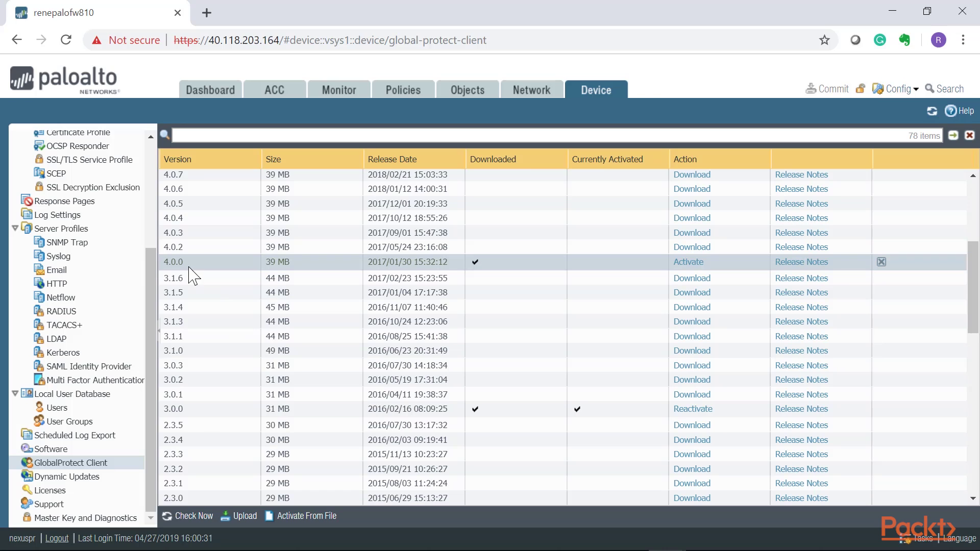
Step: Activate GlobalProtect Client version 4.0.0 on the firewall, accepting the activation request
{"action": "left_click", "coordinate": [695, 264]}
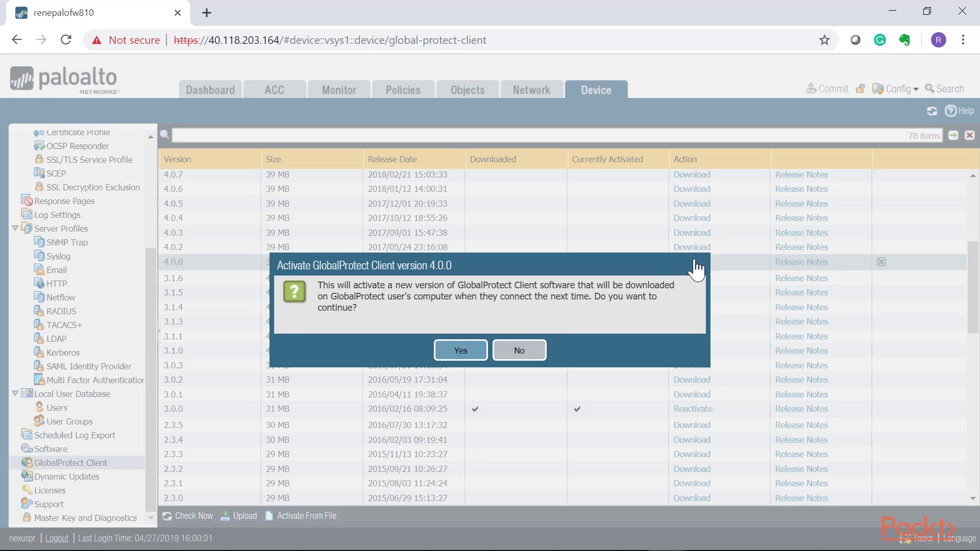
{"action": "left_click", "coordinate": [449, 350]}
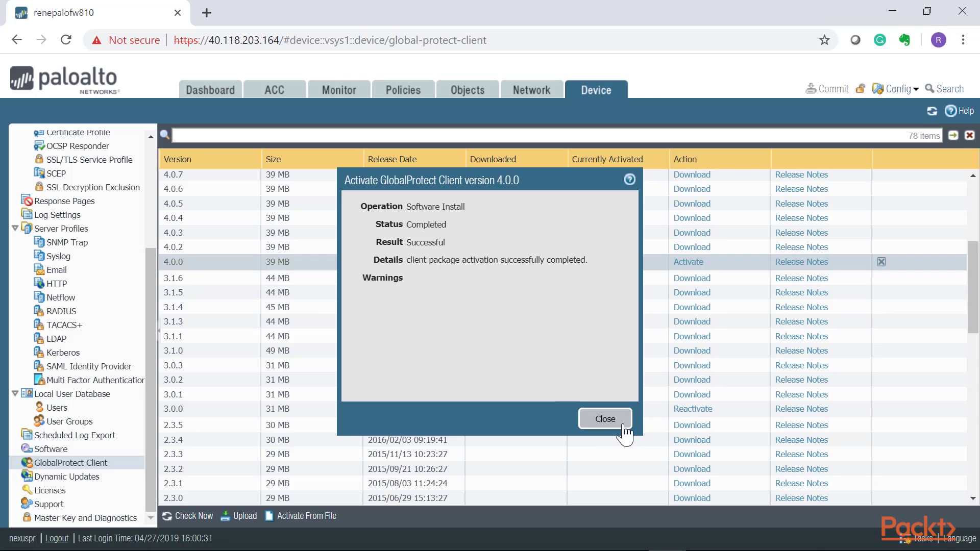
{"action": "left_click", "coordinate": [594, 418]}
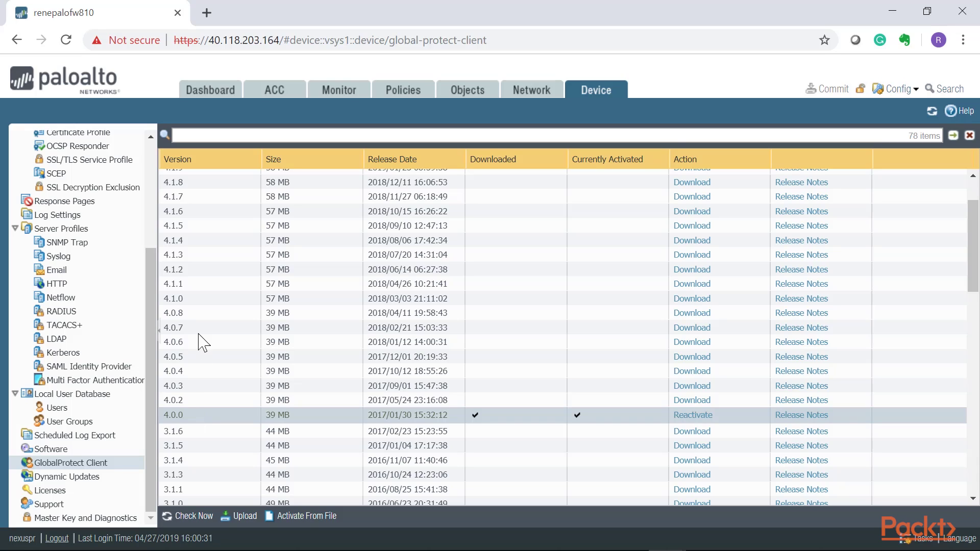
Step: Download GlobalProtect Client version 4.0.8 to the firewall
{"action": "left_click", "coordinate": [200, 314]}
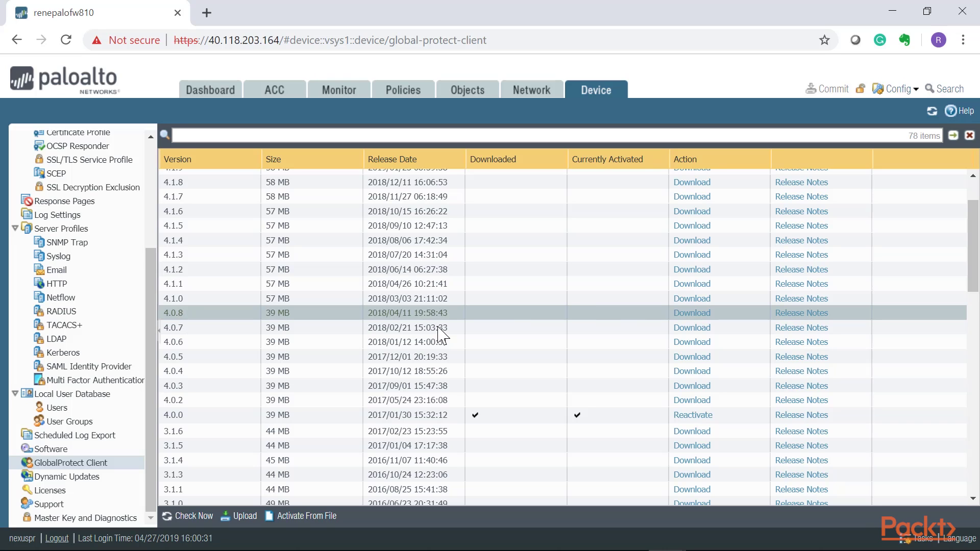
{"action": "left_click", "coordinate": [692, 314]}
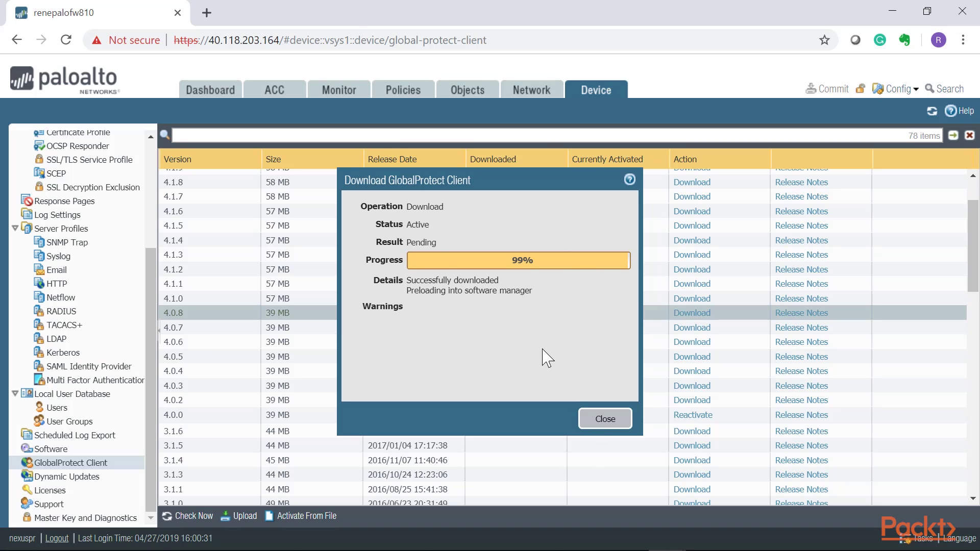
{"action": "left_click", "coordinate": [602, 420]}
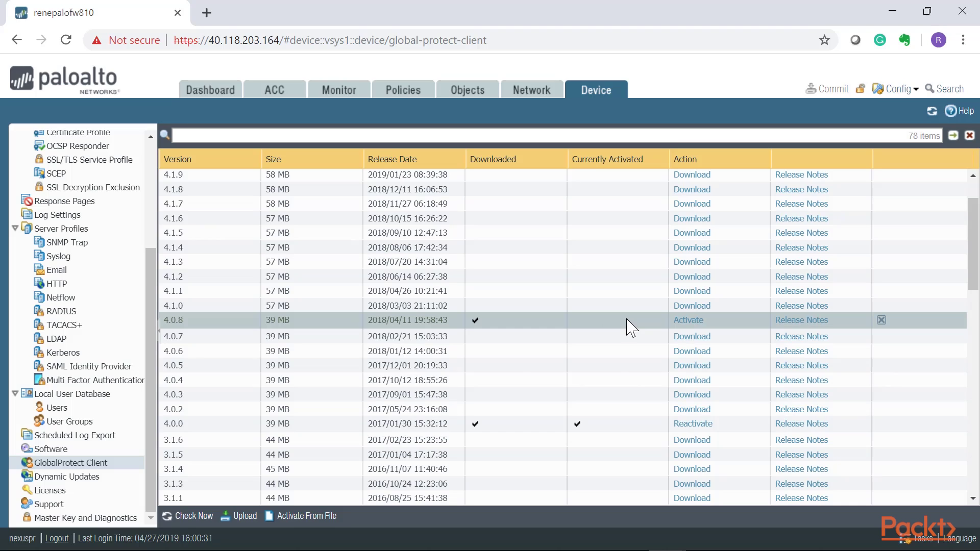
Step: Activate GlobalProtect Client version 4.0.8 as the agent offered to VPN users and close the activation report
{"action": "left_click", "coordinate": [674, 322]}
{"action": "left_click", "coordinate": [456, 351]}
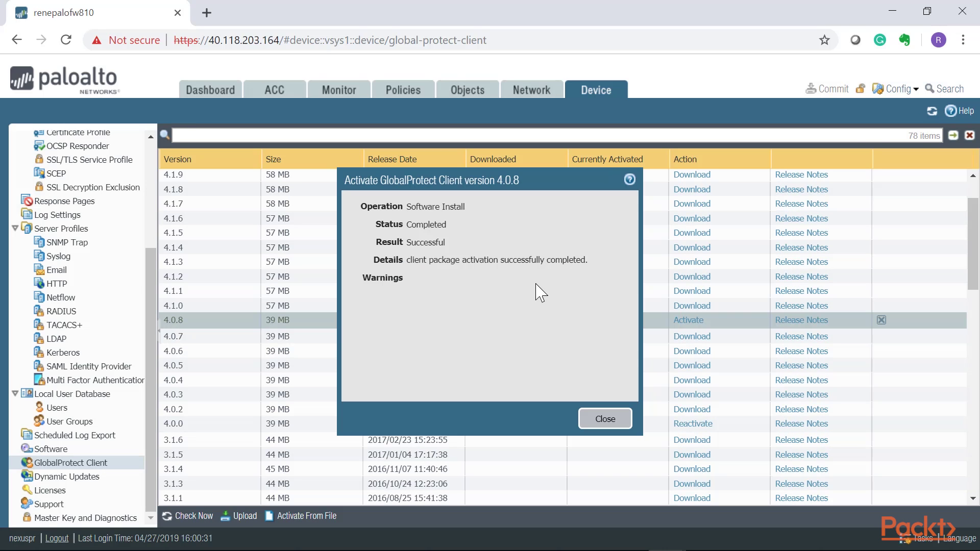
{"action": "left_click", "coordinate": [605, 420]}
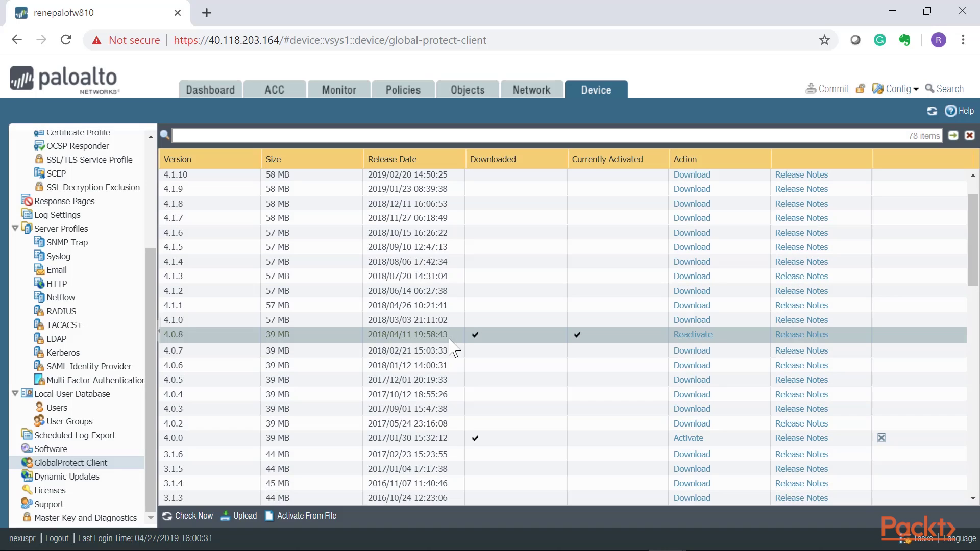